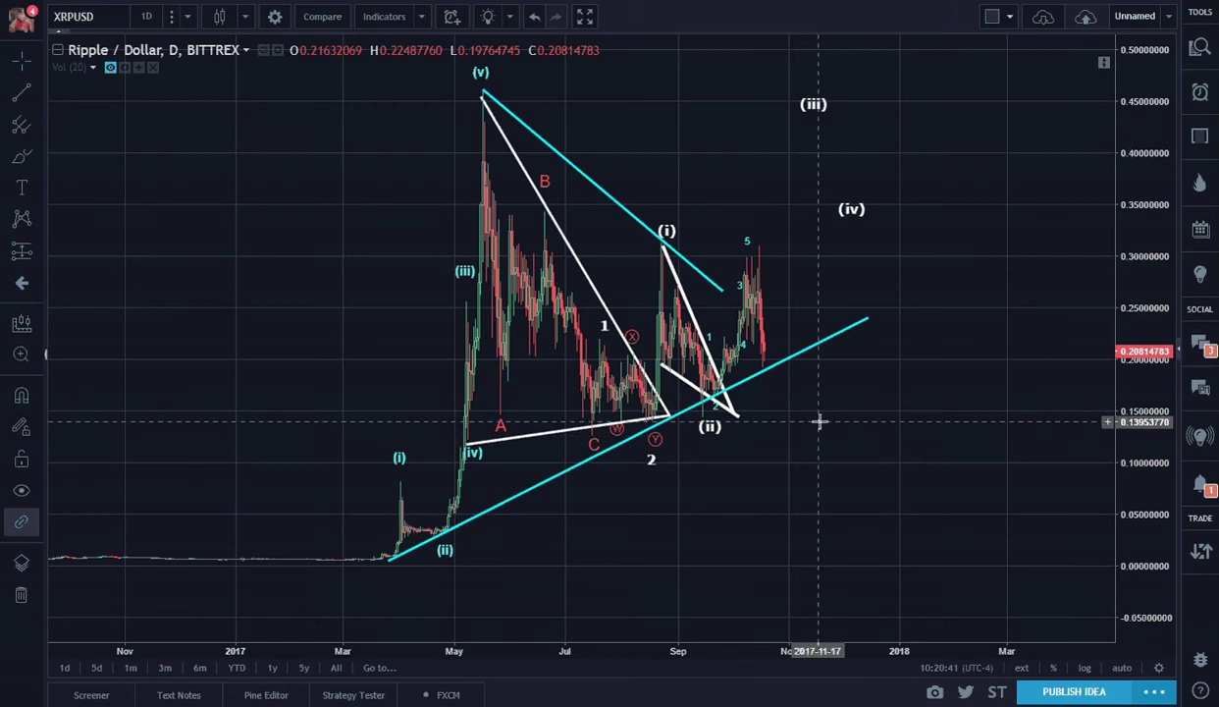
# Move the wave 1 point of the small green impulse wave slightly lower, onto the mid-September high at about 0.2047.
pyautogui.moveTo(816, 421); pyautogui.dragTo(691, 459)
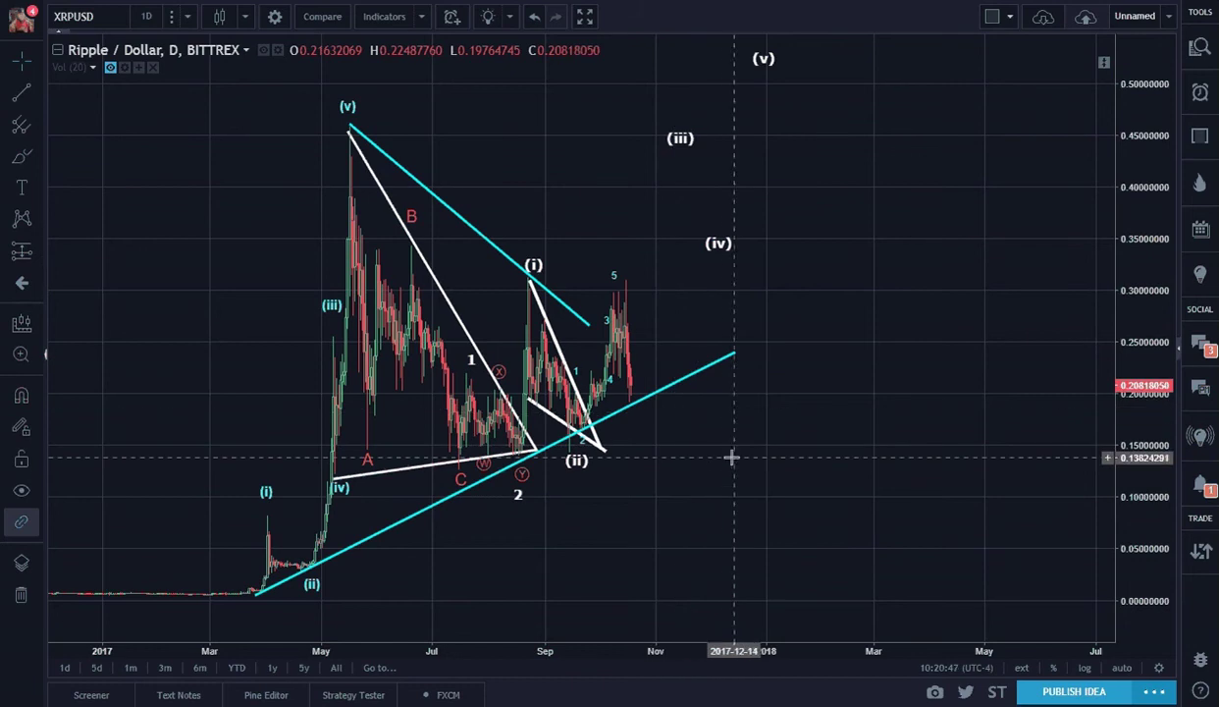
pyautogui.scroll(3, 724, 457)
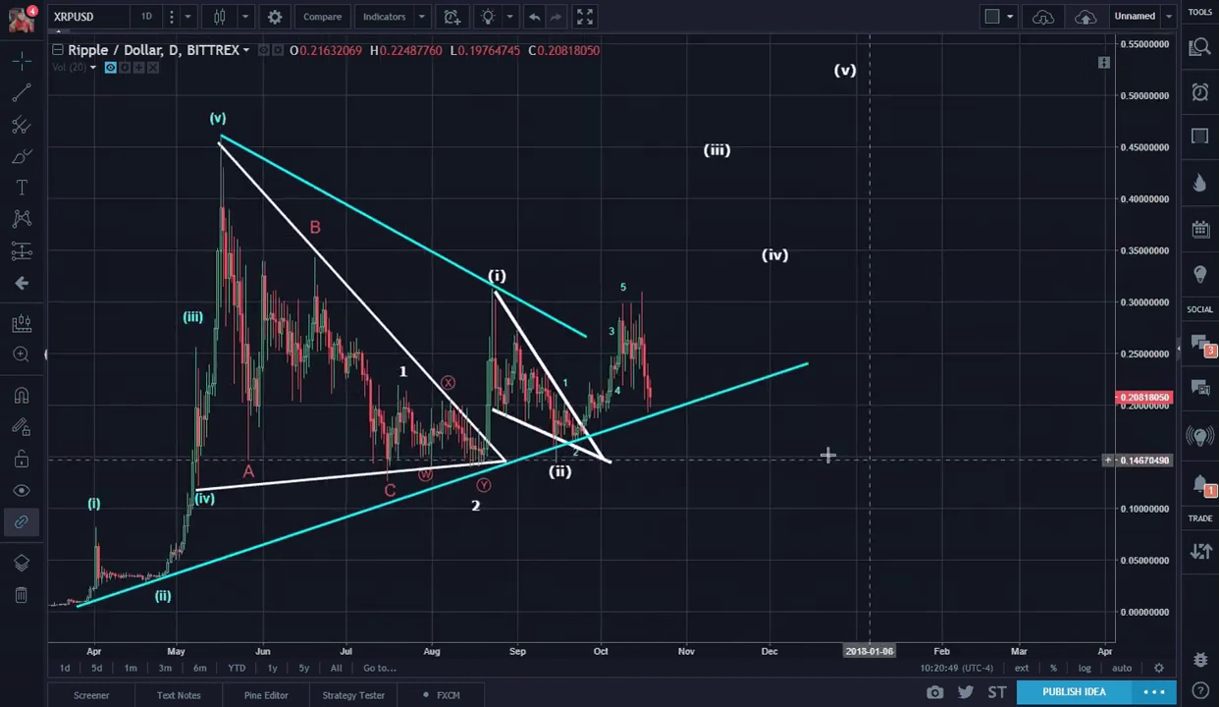
pyautogui.click(569, 454)
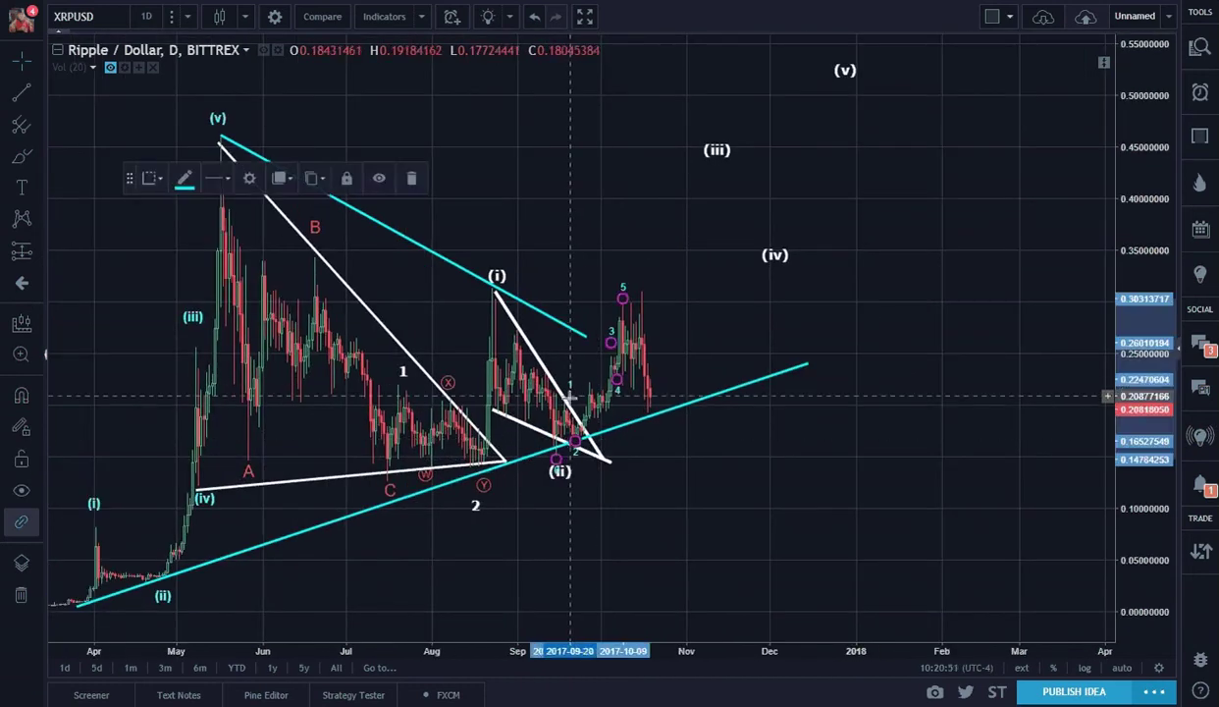
pyautogui.click(569, 456)
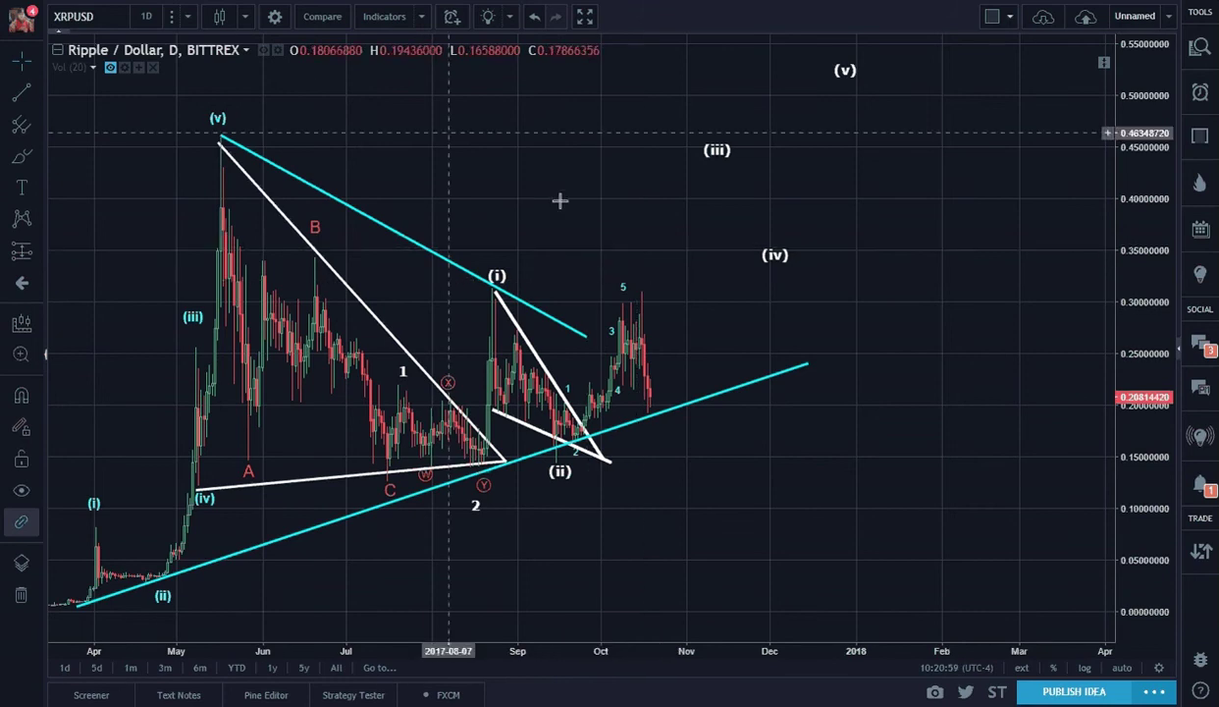
# Switch the chart to the 4-hour interval and frame the price action from late August through October.
pyautogui.click(146, 18)
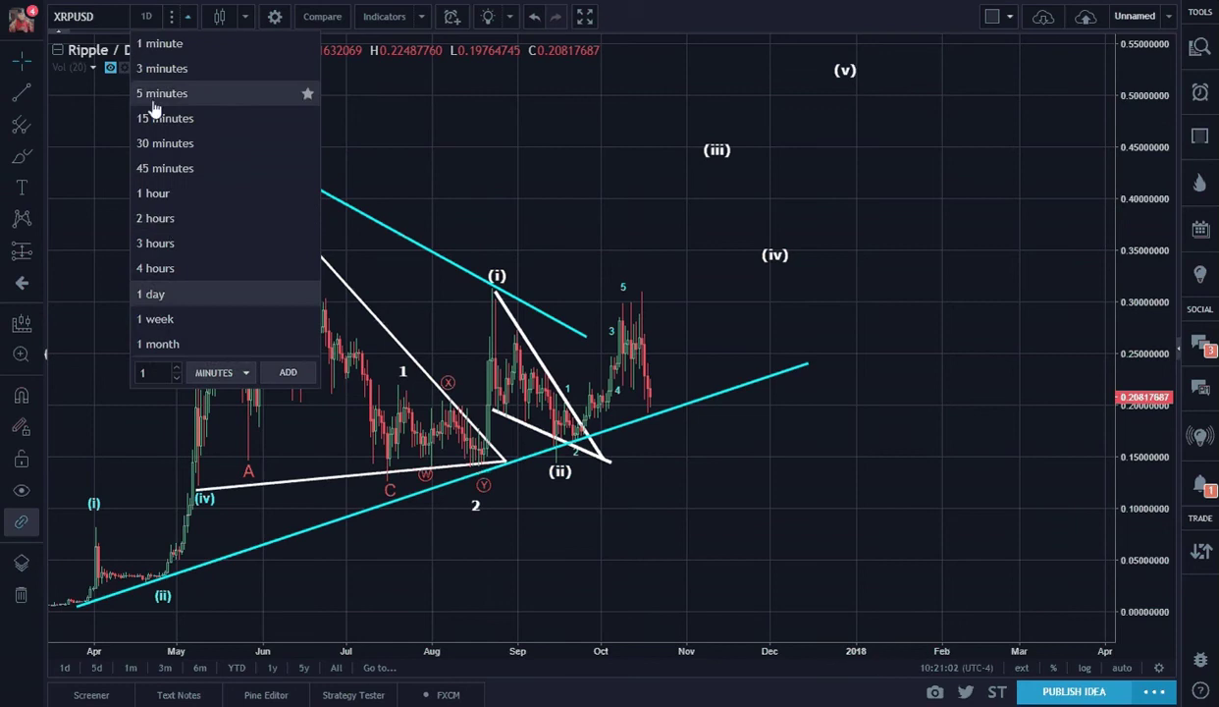
pyautogui.click(180, 271)
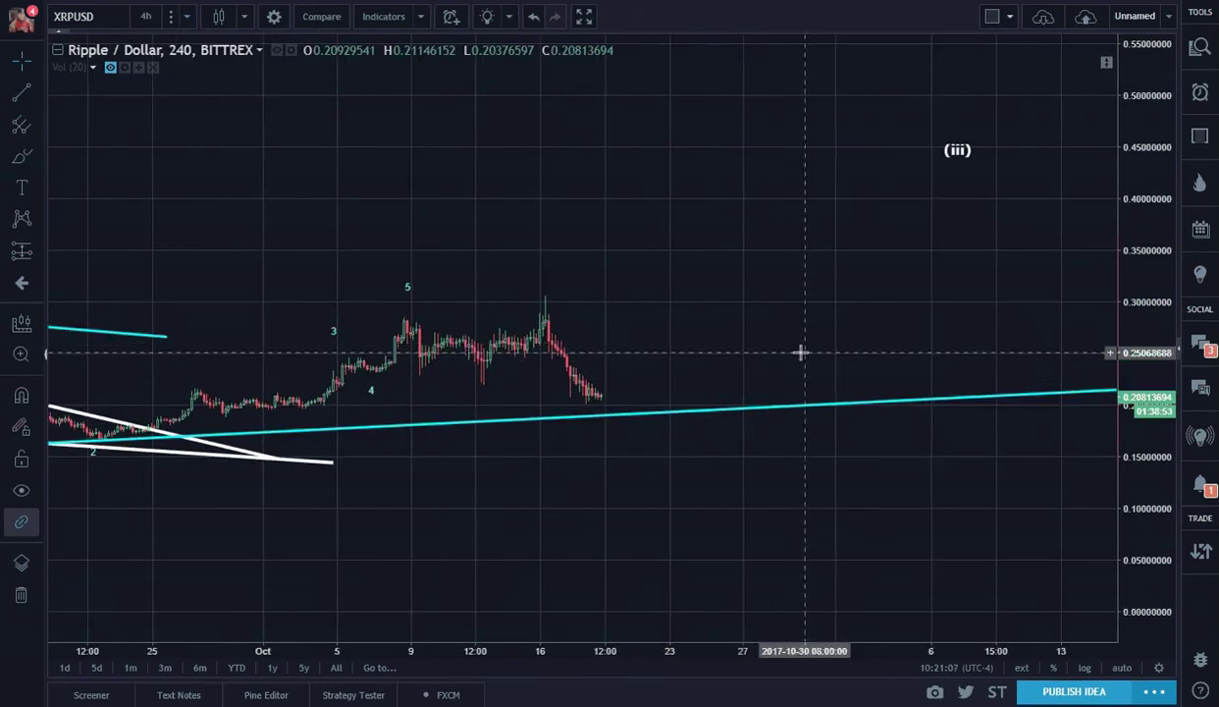
pyautogui.moveTo(988, 353); pyautogui.dragTo(824, 337)
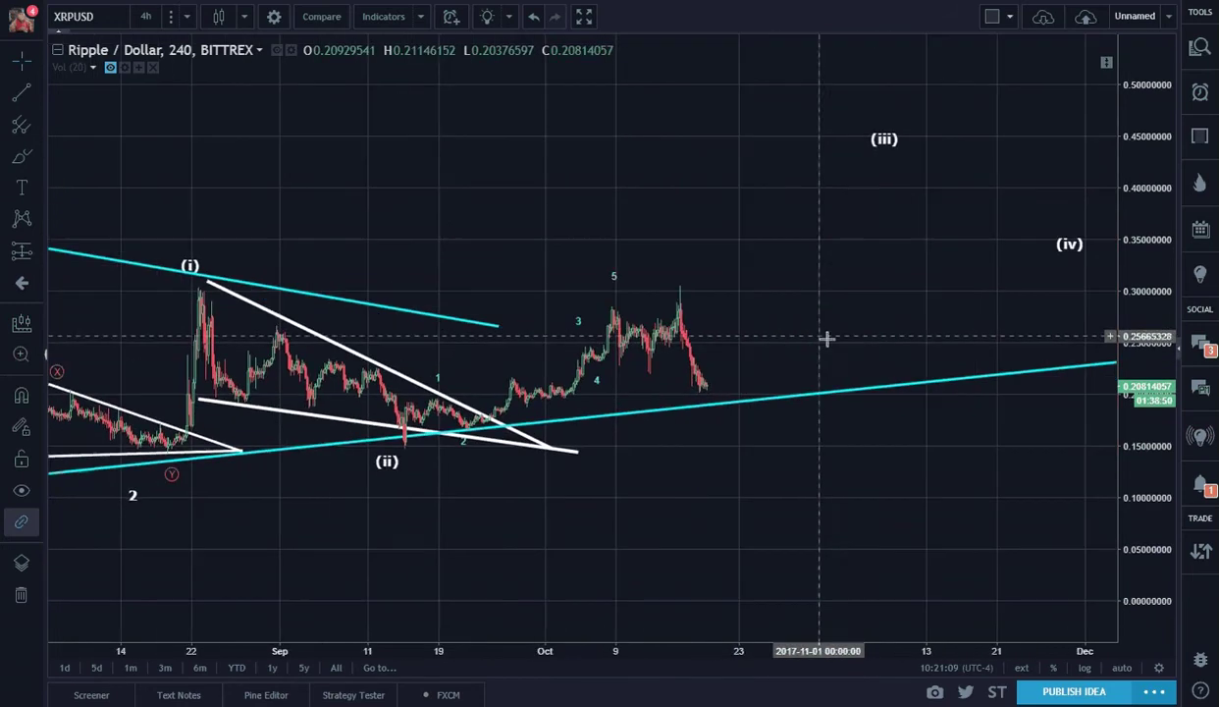
pyautogui.moveTo(1124, 487); pyautogui.dragTo(877, 318)
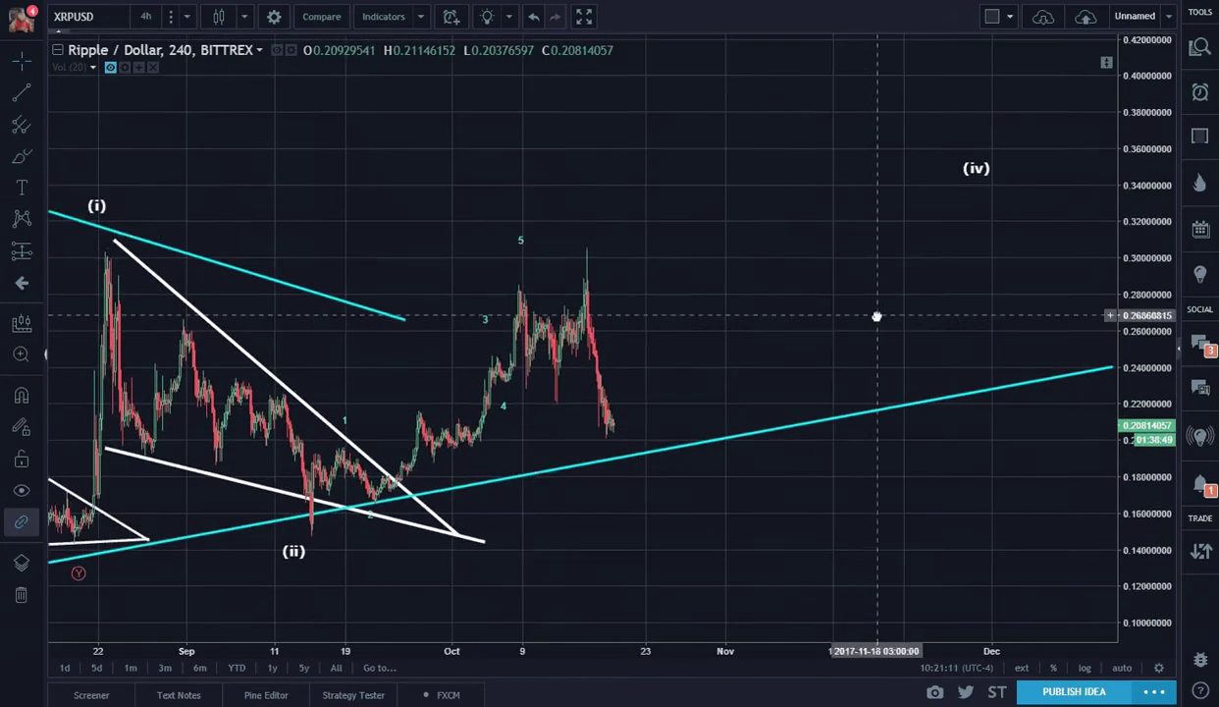
# Move the wave 5 point of the green impulse wave to about 0.2877 and its wave 3 point onto the early-October high.
pyautogui.moveTo(520, 245); pyautogui.dragTo(520, 270)
pyautogui.click(668, 316)
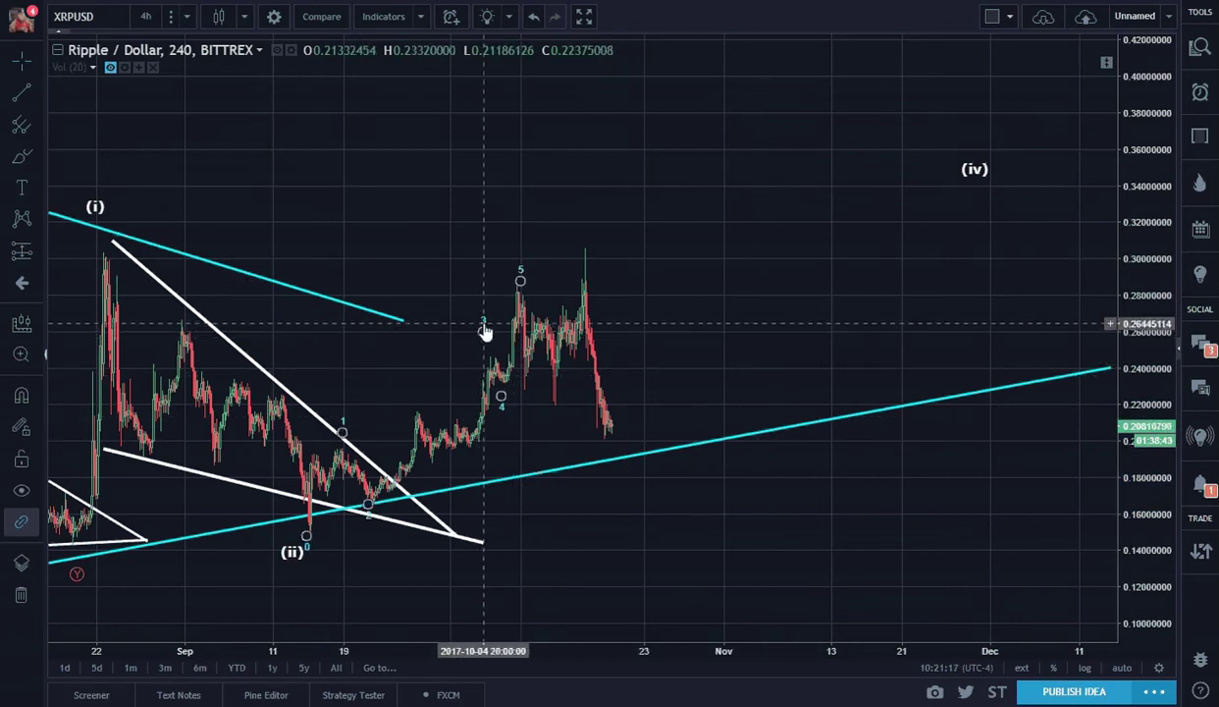
pyautogui.moveTo(484, 329); pyautogui.dragTo(498, 351)
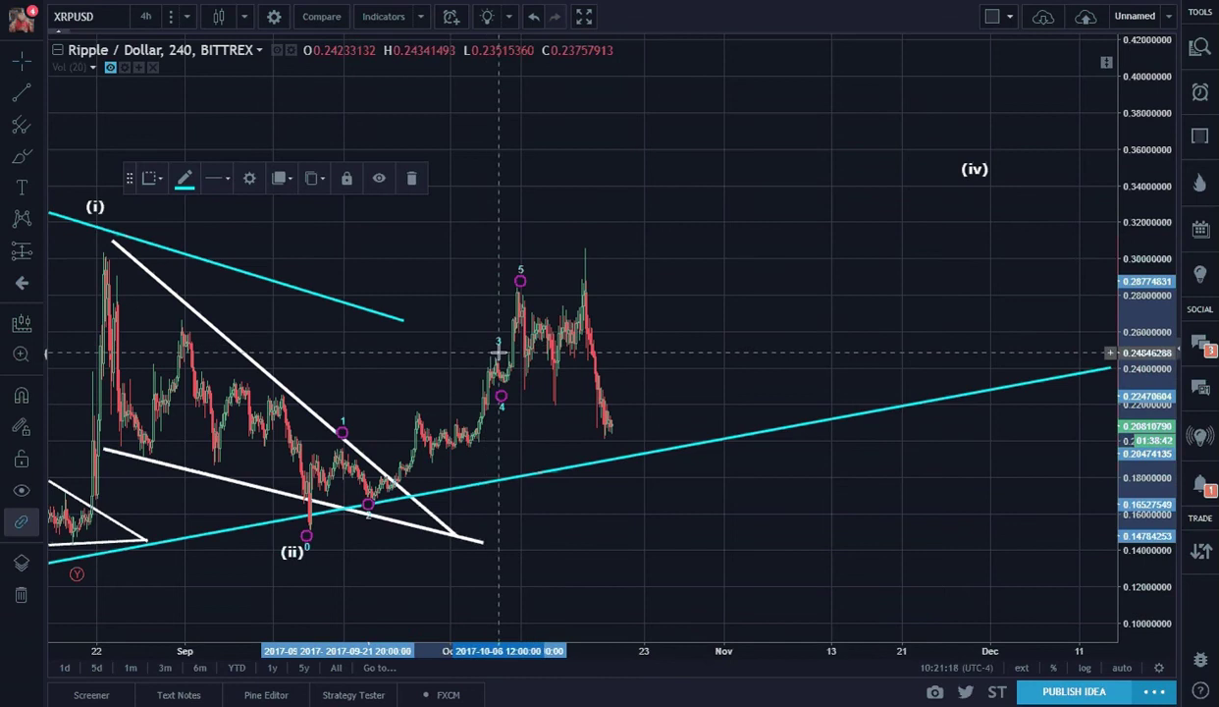
pyautogui.click(613, 522)
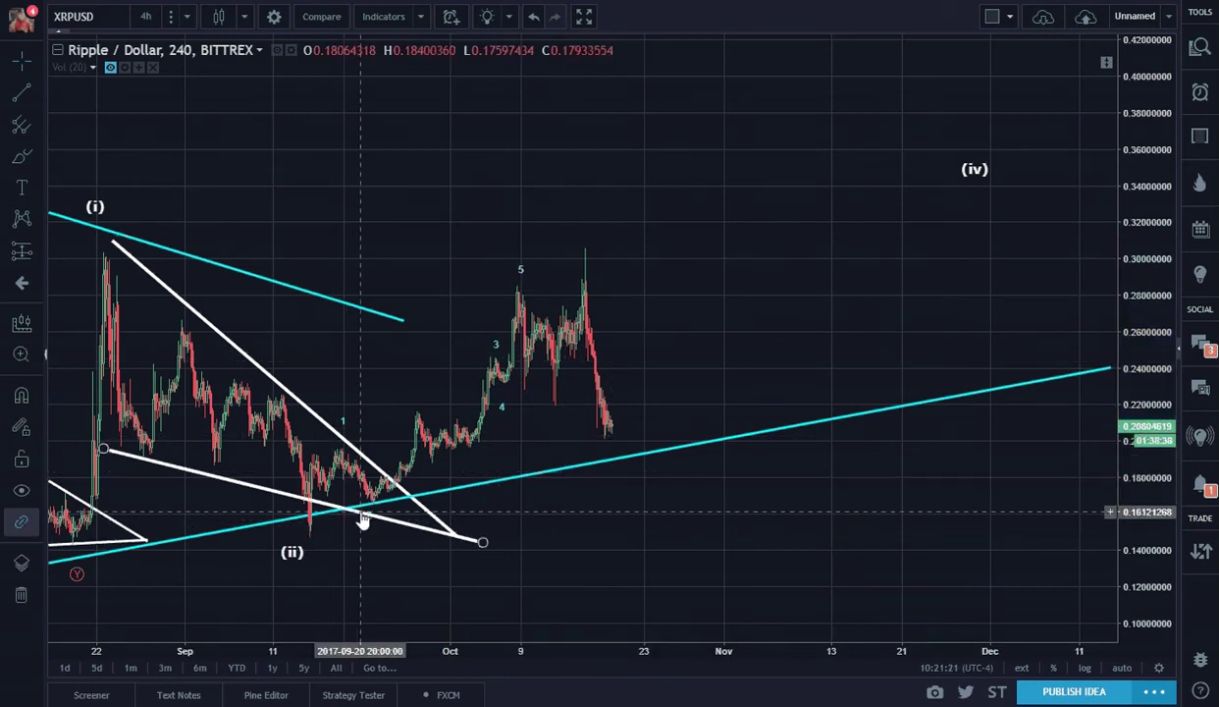
# Move the impulse wave's point 2 onto the late-September low at about 0.1685 and its point 5 to about 0.2905.
pyautogui.click(366, 518)
pyautogui.click(367, 522)
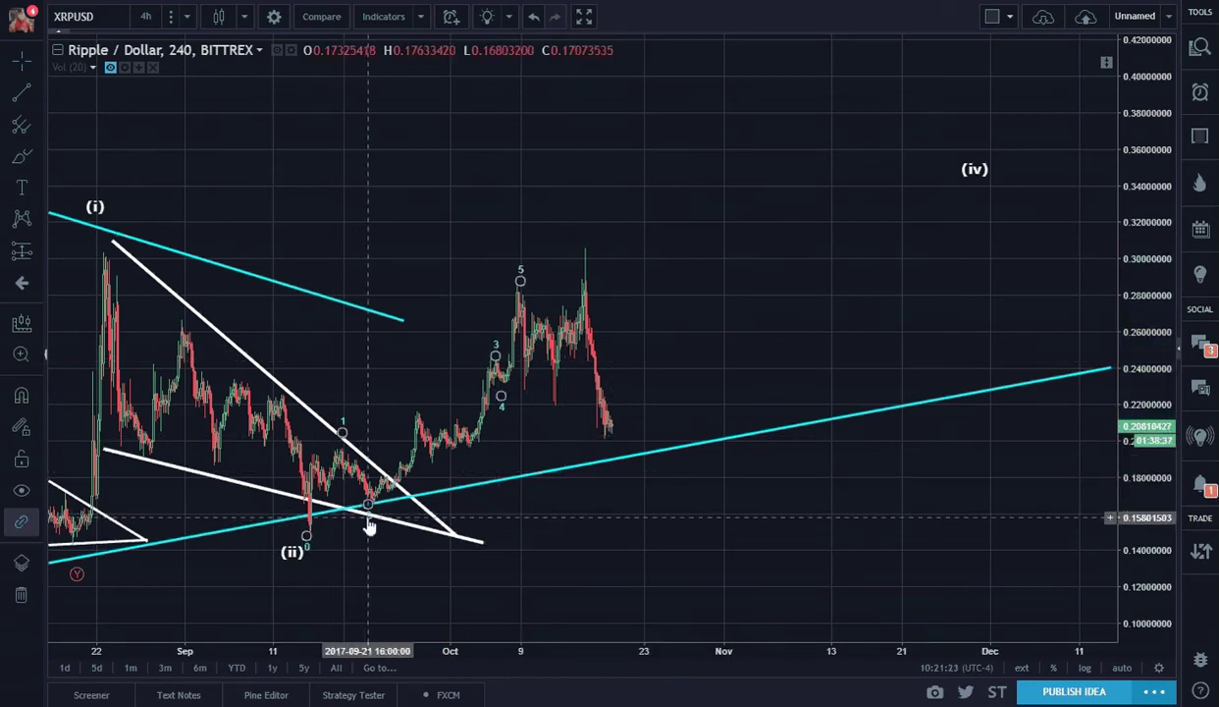
pyautogui.click(369, 525)
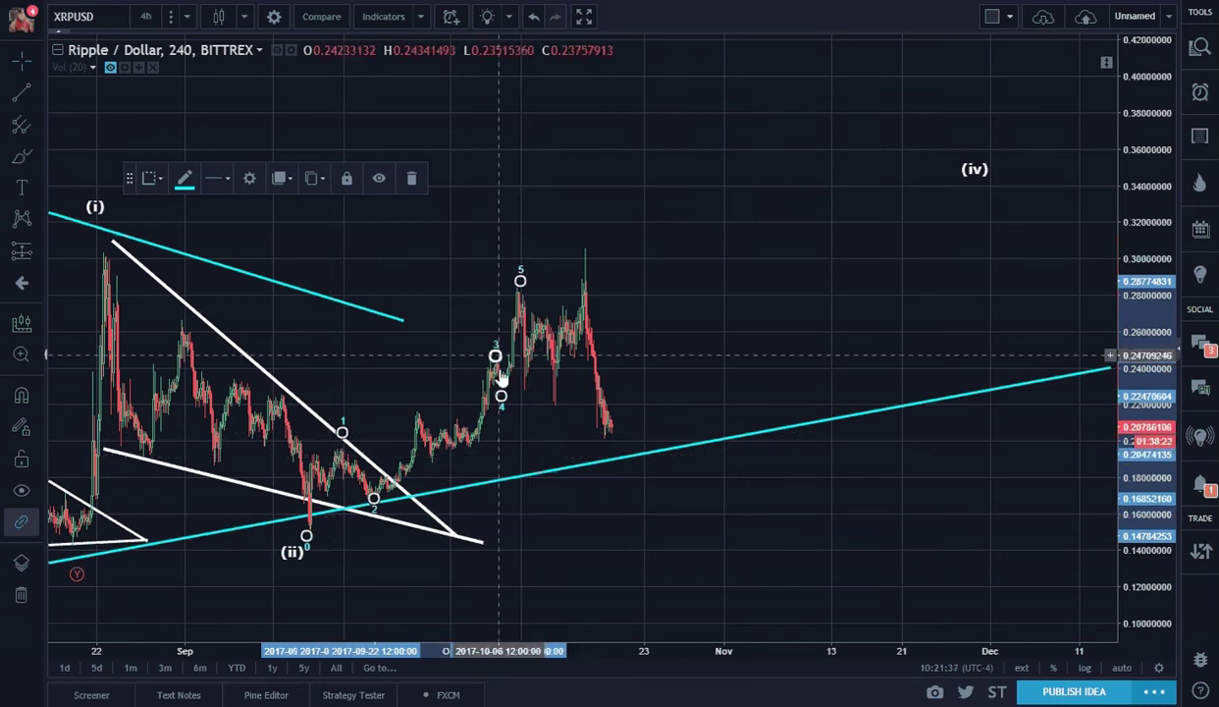
pyautogui.click(672, 278)
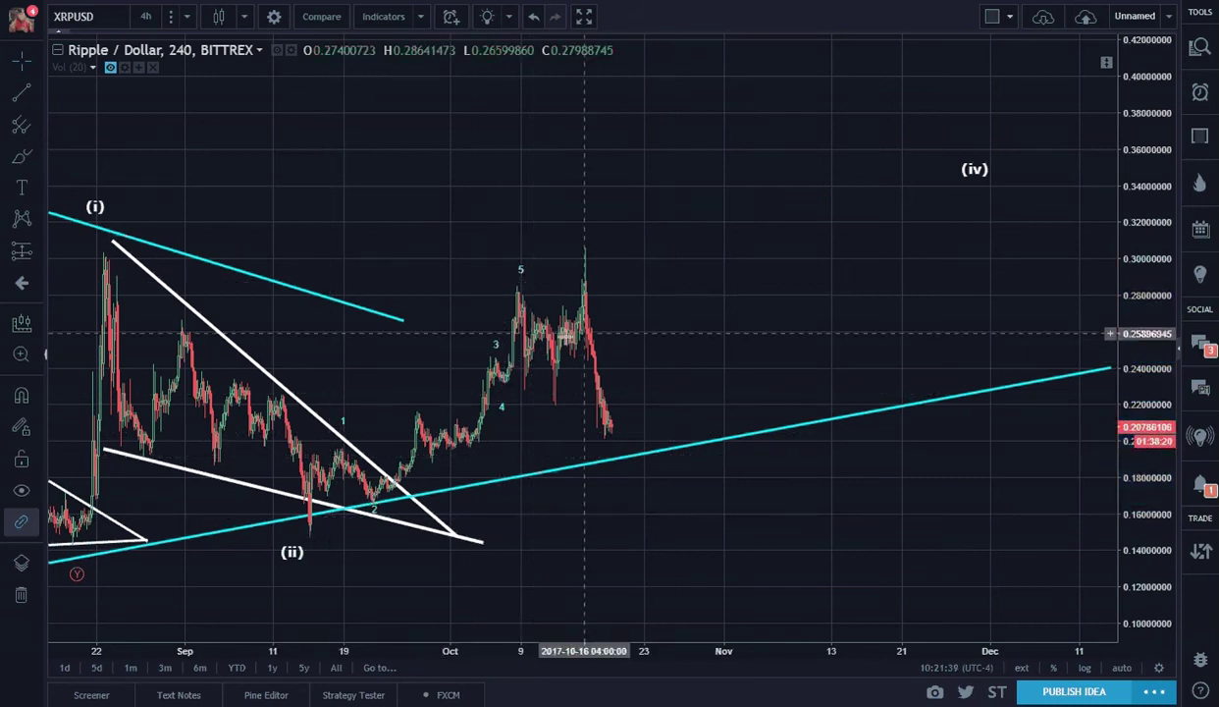
pyautogui.click(520, 275)
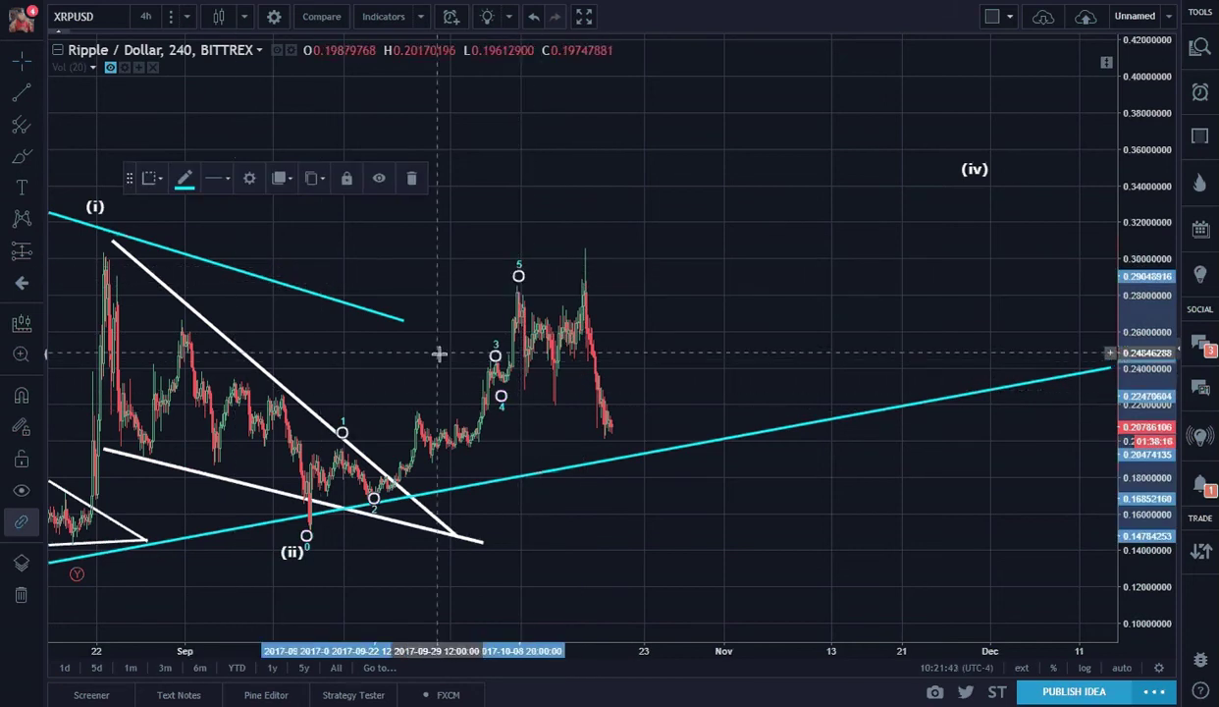
pyautogui.click(658, 477)
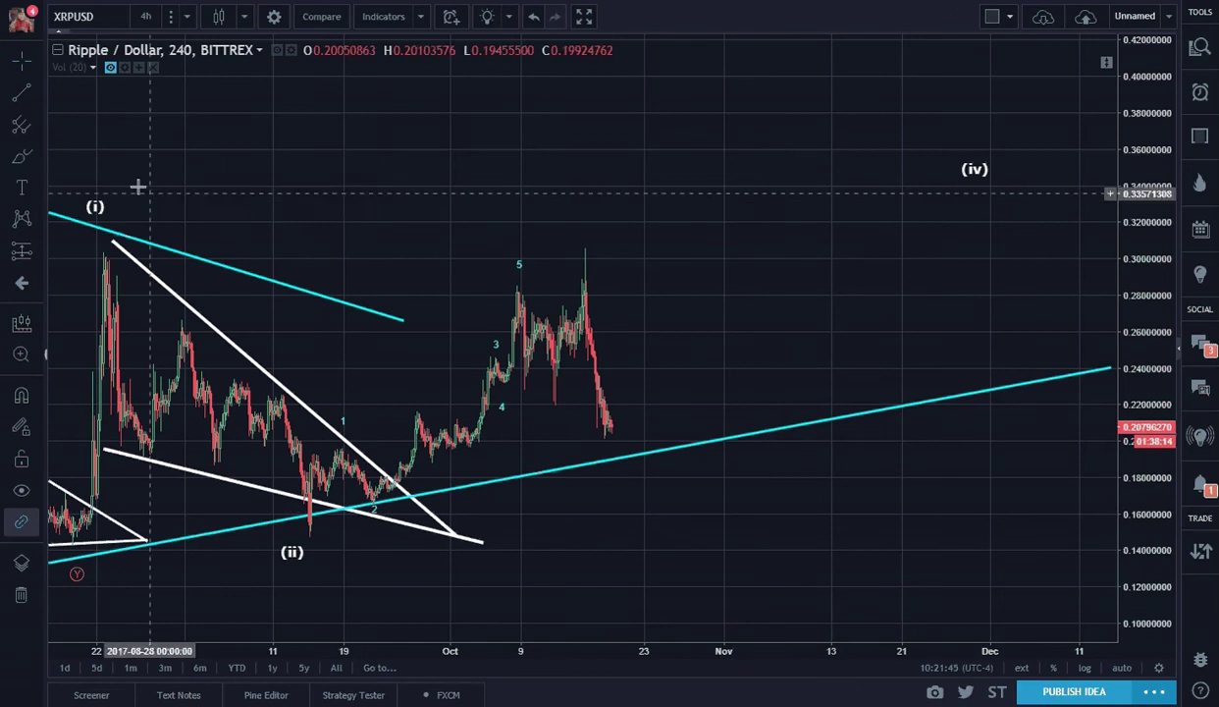
# Draw an Elliott Correction Wave (ABC) from the wave 5 high, with (a) about 0.2147, (b) about 0.3124 and (c) about 0.1941.
pyautogui.click(33, 227)
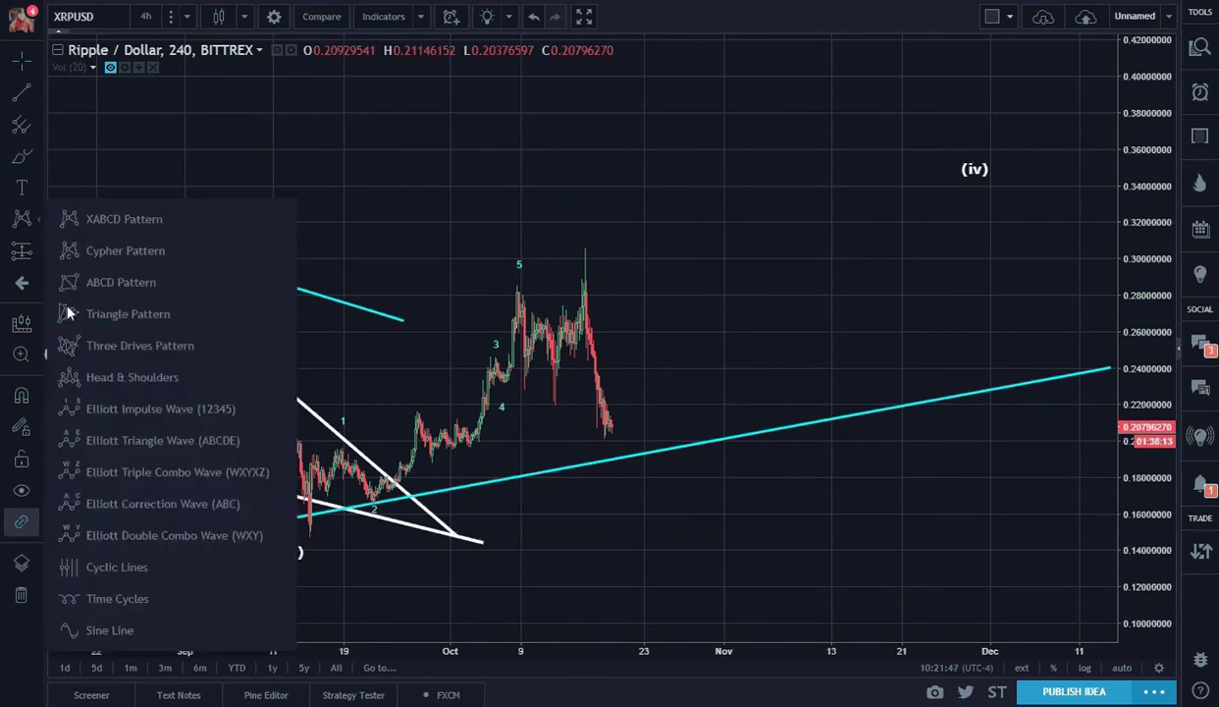
pyautogui.click(177, 503)
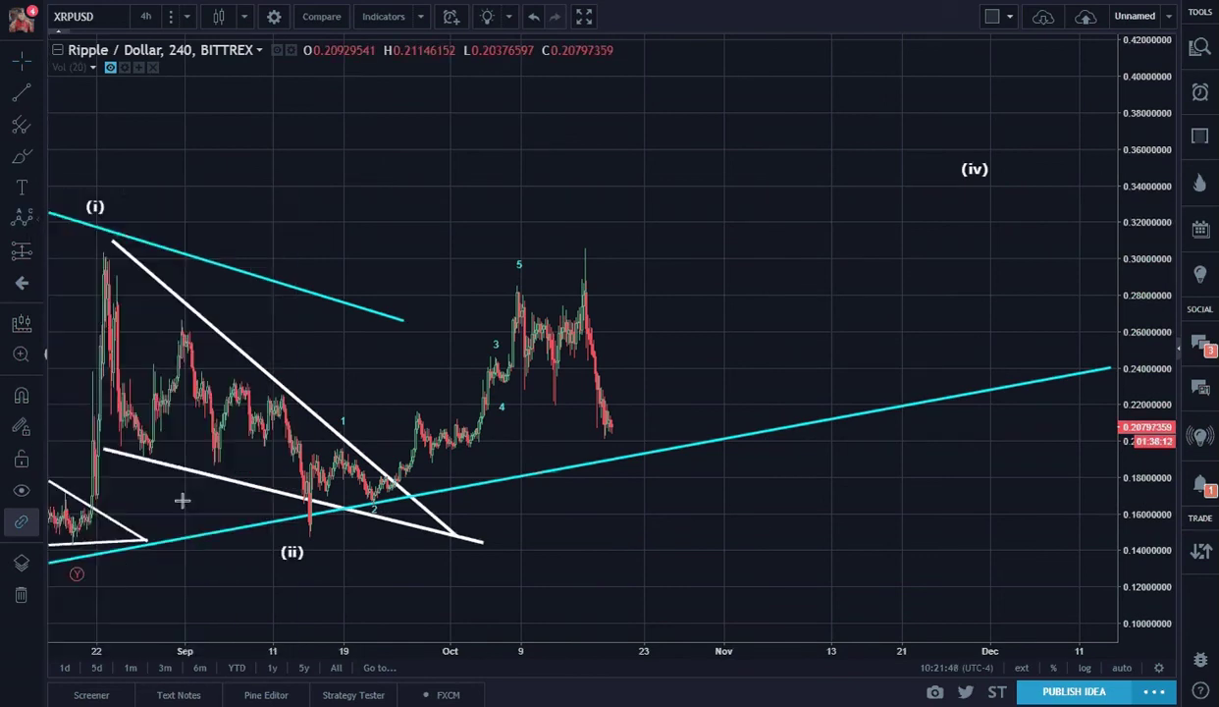
pyautogui.click(517, 293)
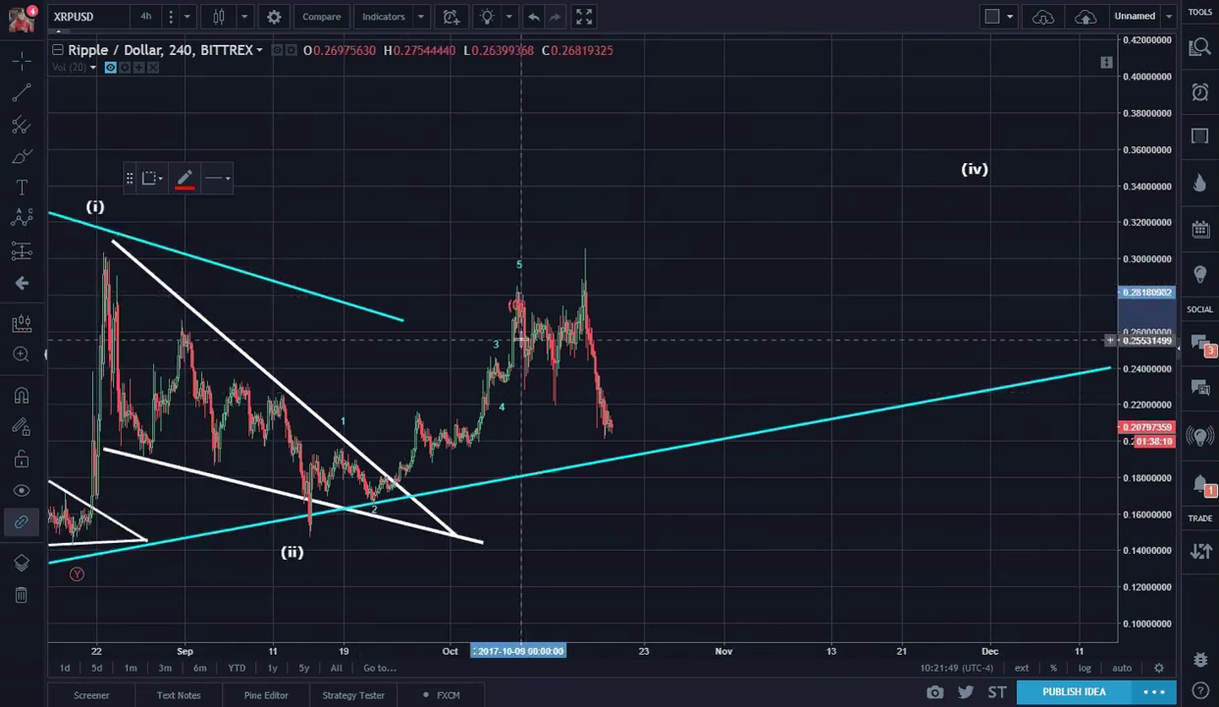
pyautogui.click(555, 421)
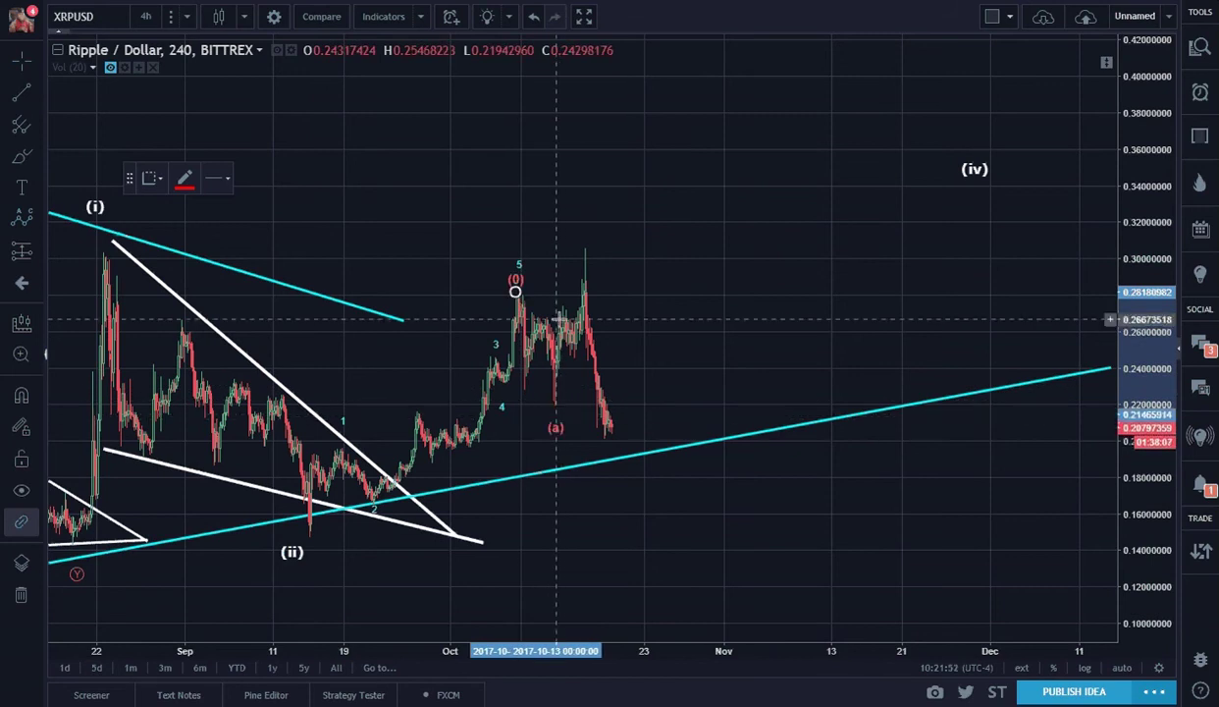
pyautogui.click(586, 246)
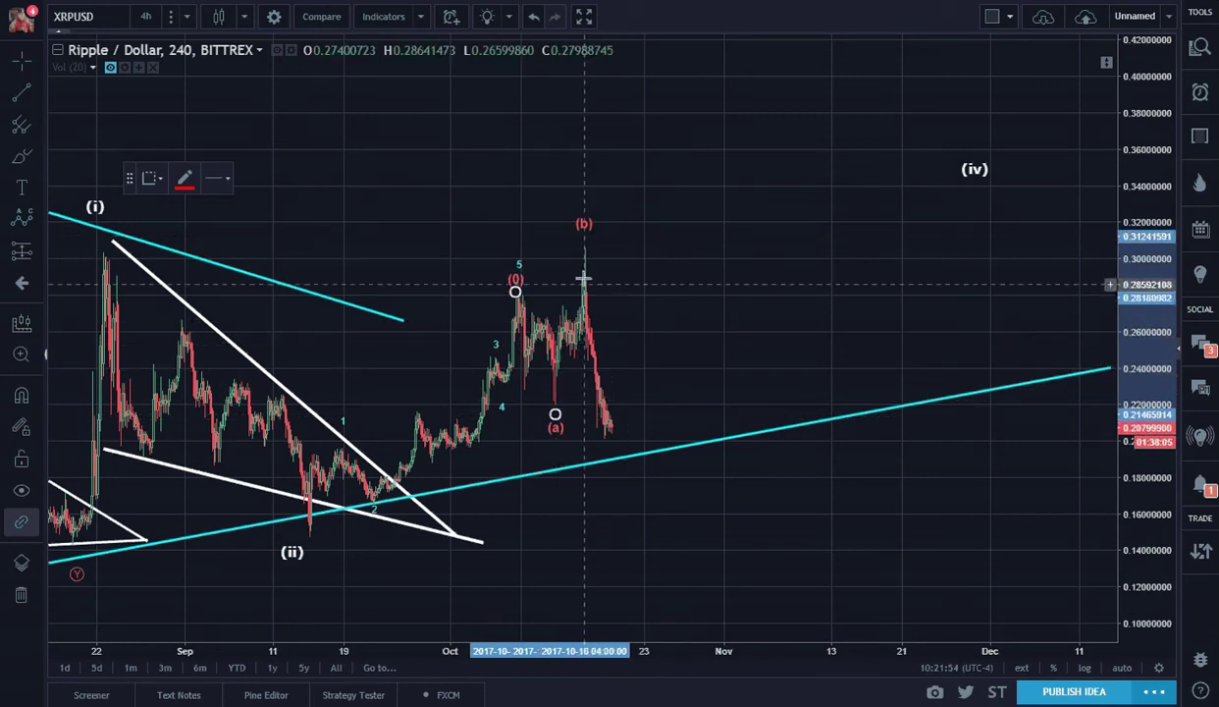
pyautogui.click(621, 454)
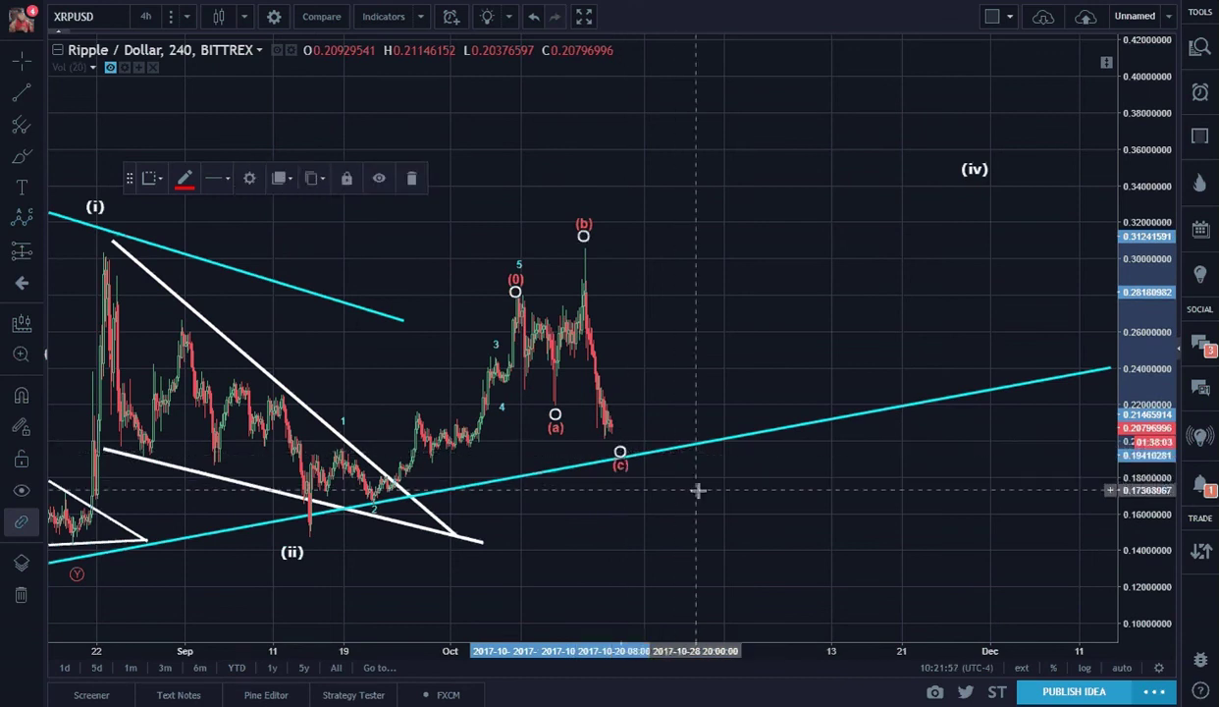
pyautogui.click(757, 497)
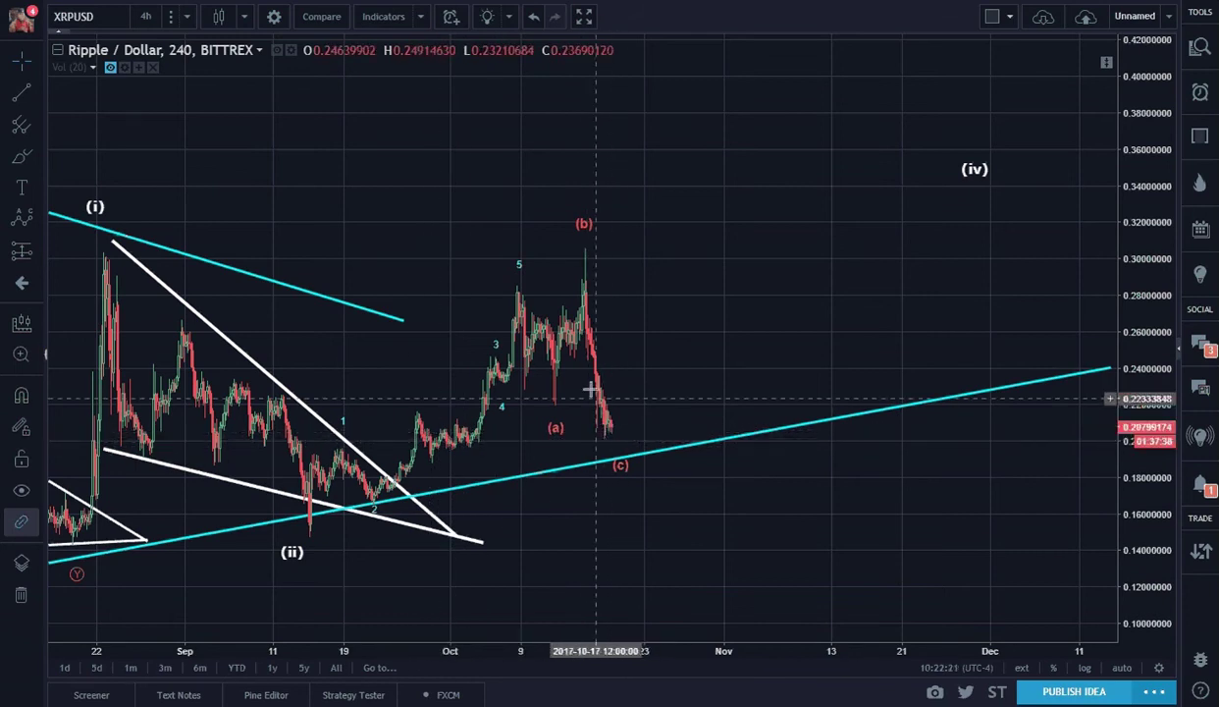
# Sketch a white brush curve bottoming out above the cyan trend line and rising to about 0.24, and delete it.
pyautogui.click(31, 161)
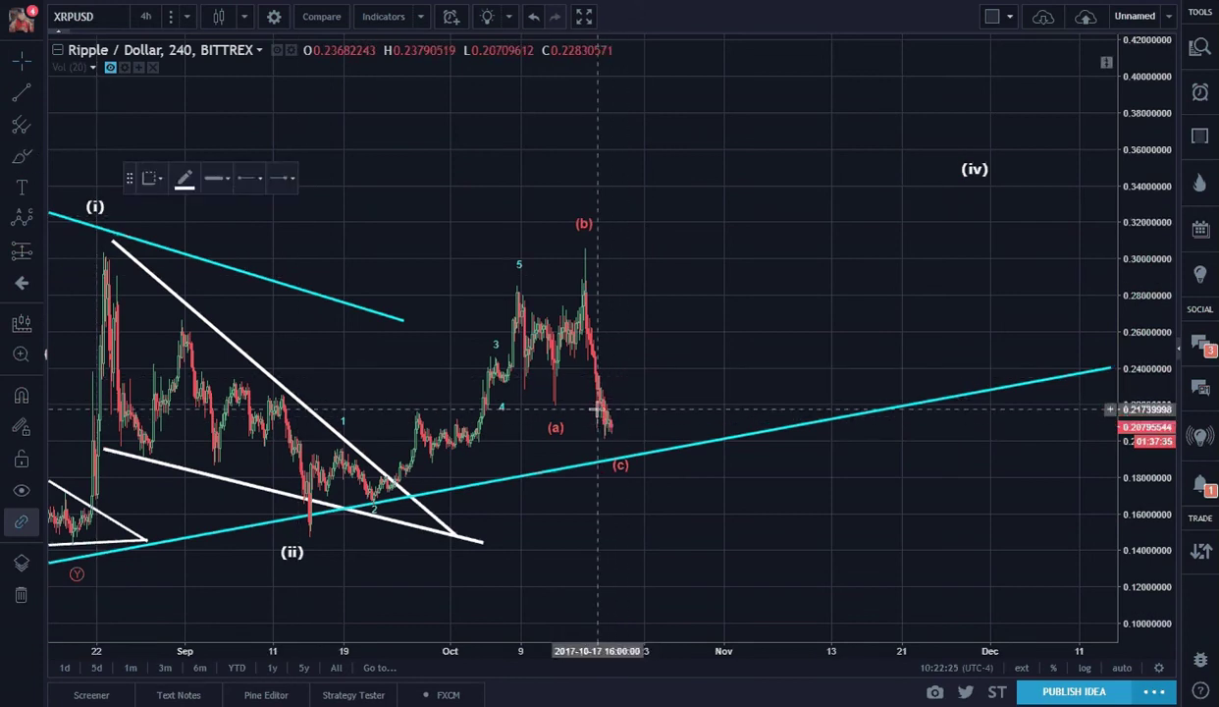
pyautogui.moveTo(597, 408)
pyautogui.mouseDown()
pyautogui.moveTo(610, 428)
pyautogui.moveTo(655, 438)
pyautogui.moveTo(687, 426)
pyautogui.moveTo(717, 370)
pyautogui.mouseUp()
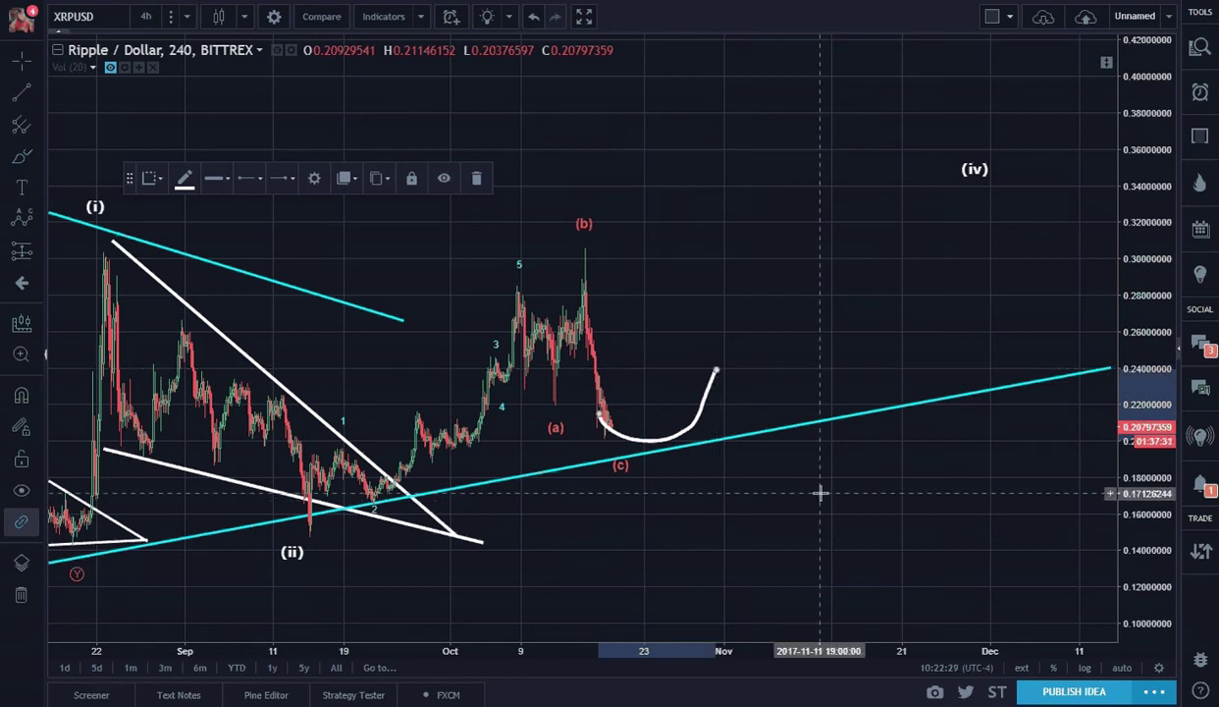
pyautogui.press('Delete')
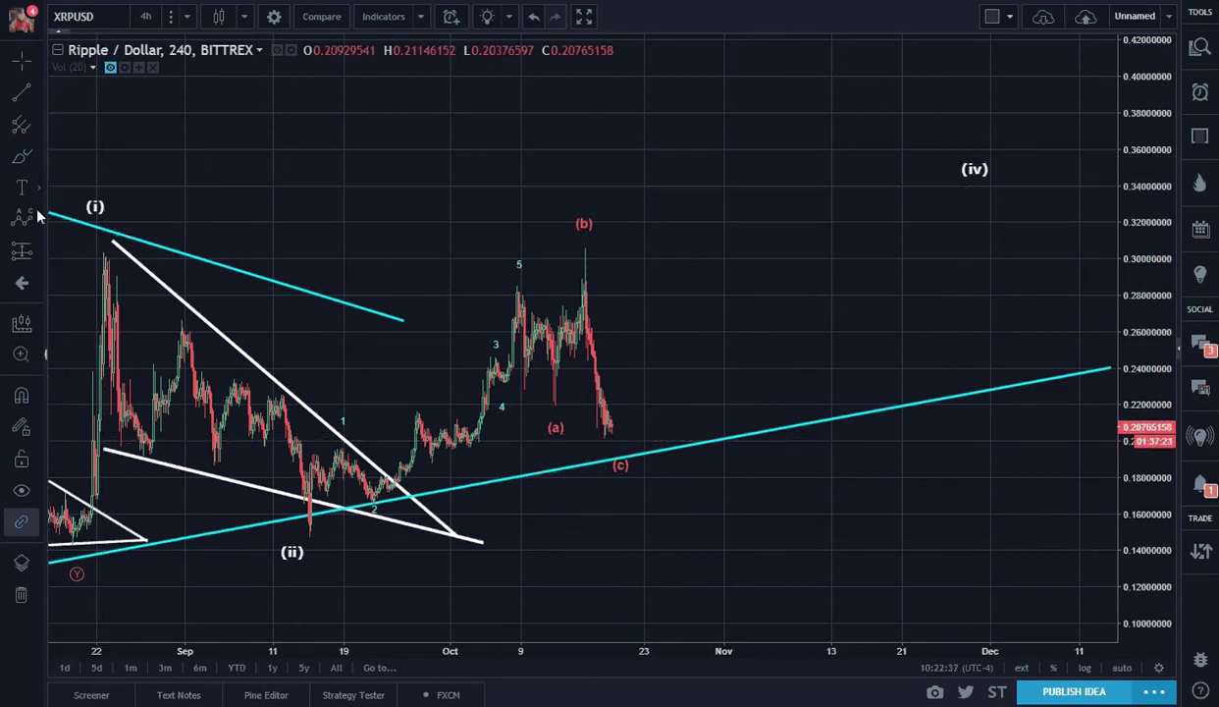
# Switch the chart back to the 1-day interval, remove the stray brush stroke and bring the whole wave count into view.
pyautogui.click(145, 16)
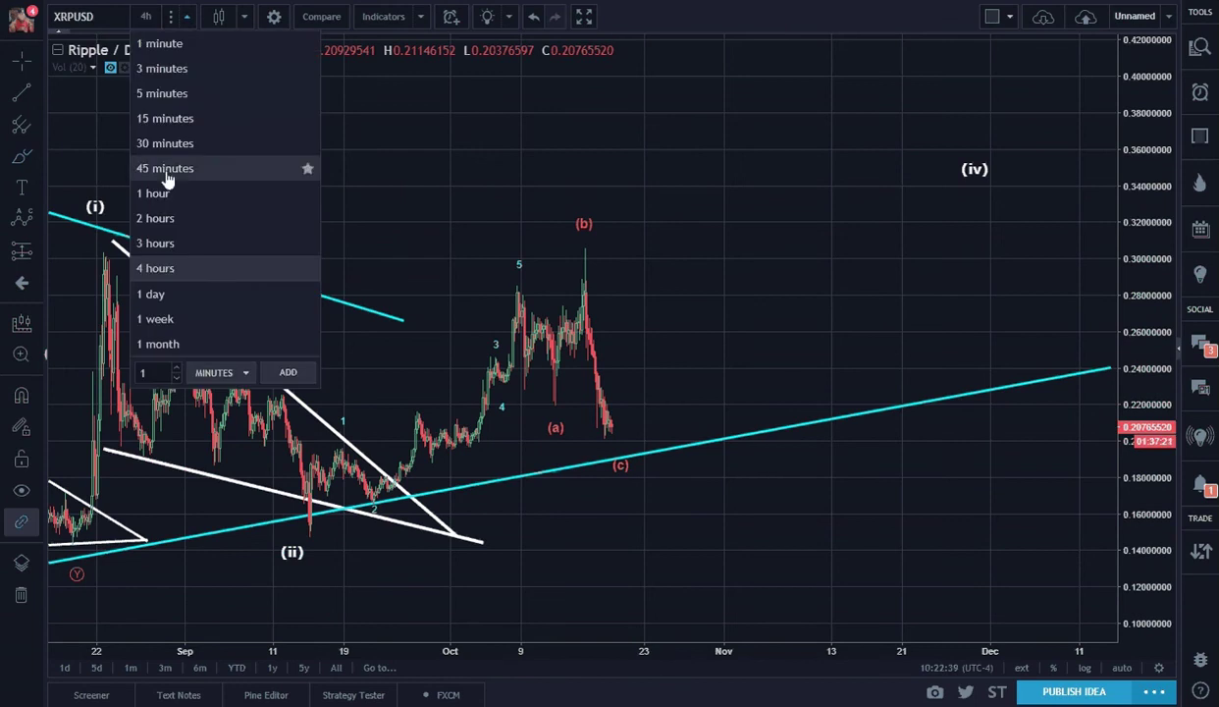
pyautogui.click(162, 294)
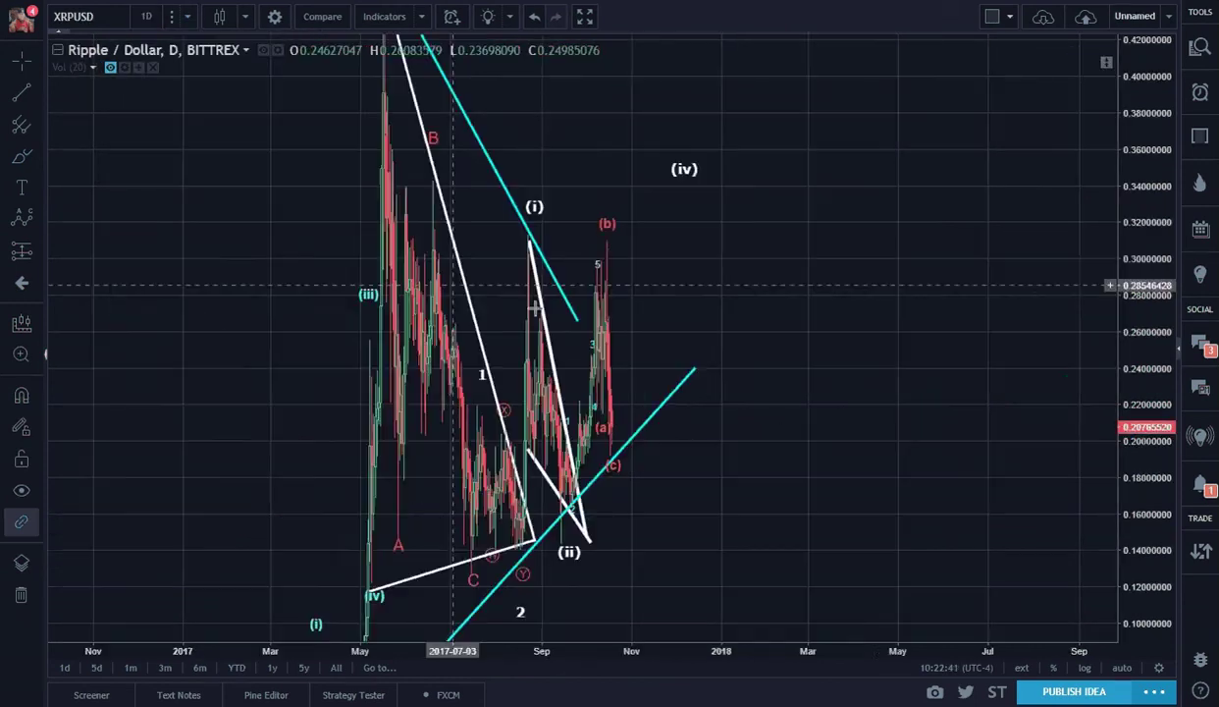
pyautogui.moveTo(530, 357); pyautogui.dragTo(958, 342)
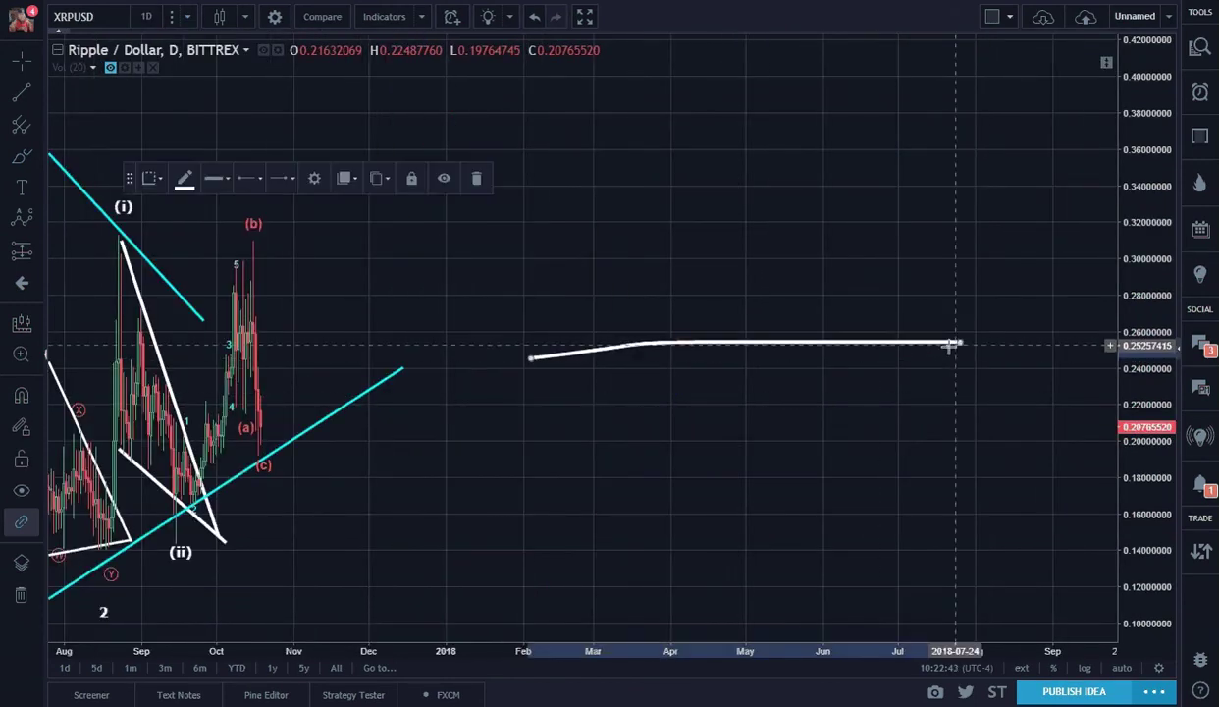
pyautogui.click(477, 177)
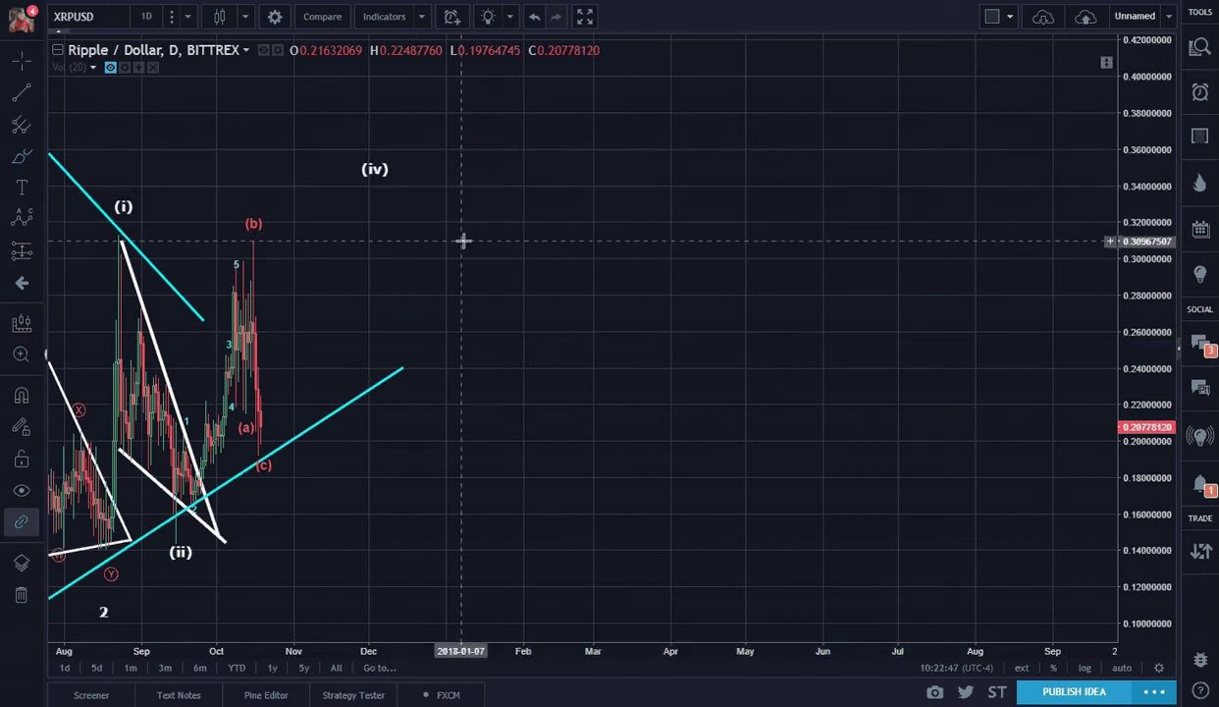
pyautogui.scroll(-3, 533, 329)
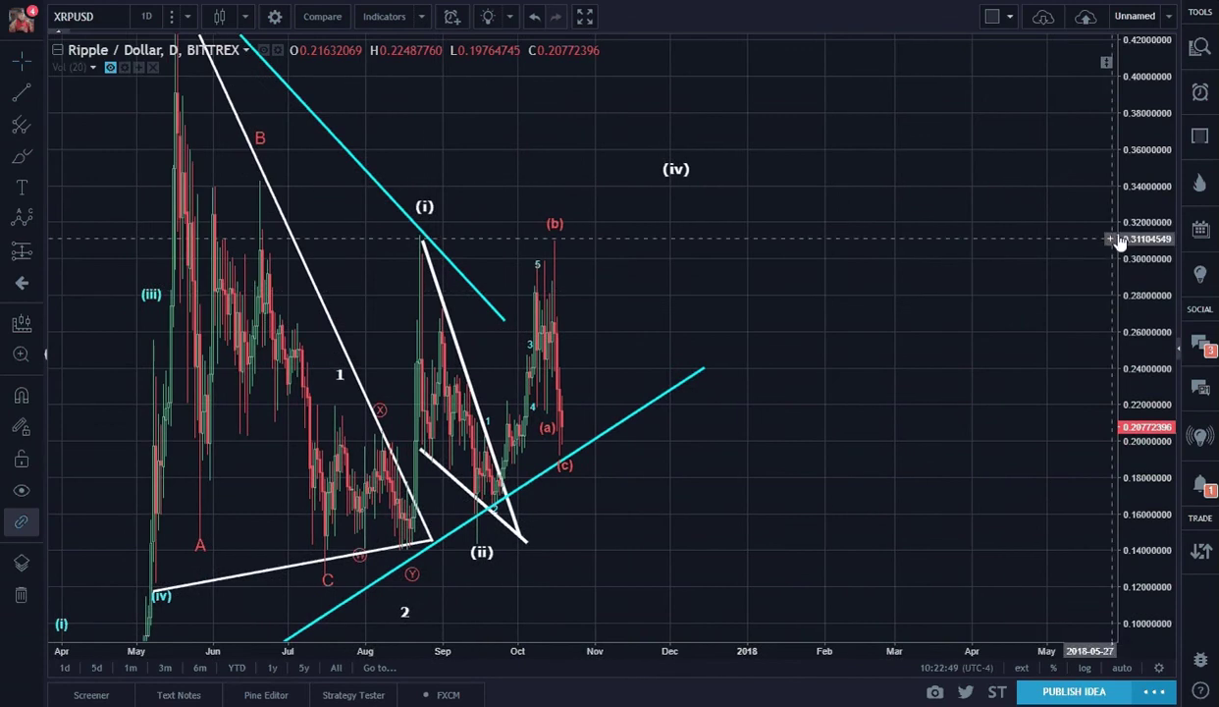
pyautogui.hscroll(-3, 852, 417)
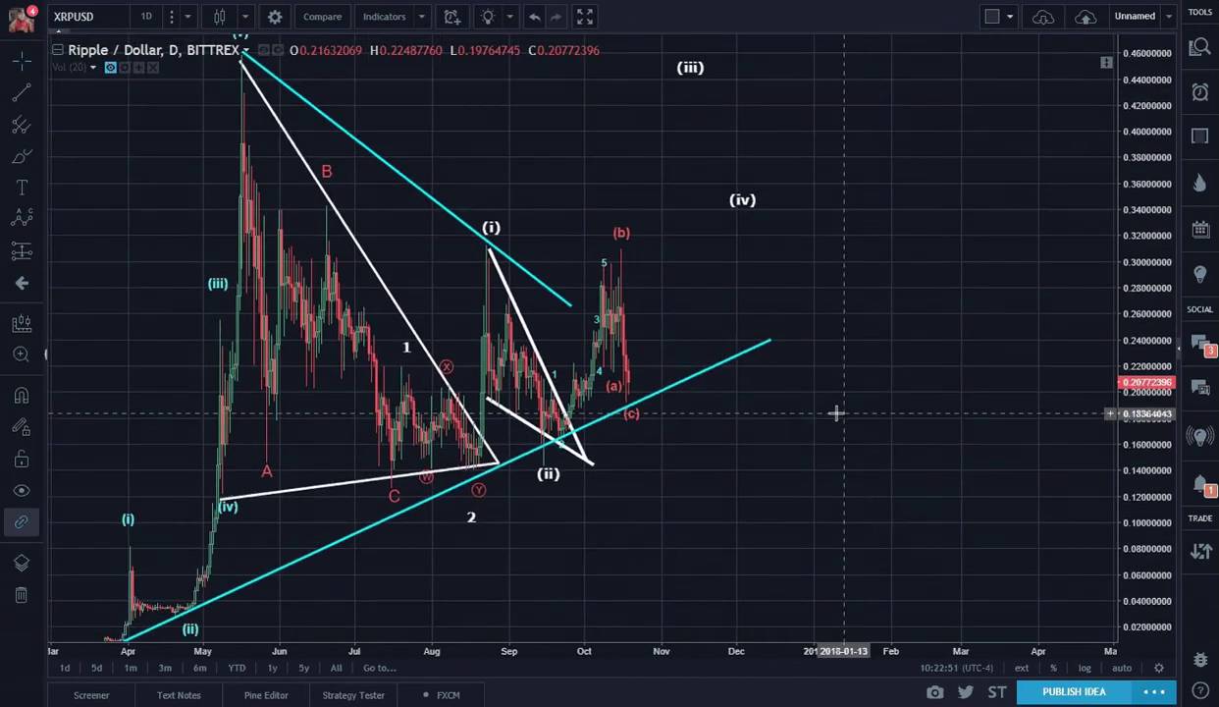
# Raise the (a) point of the red correction wave to about 0.2207 and move its (c) point up to the latest low.
pyautogui.click(610, 367)
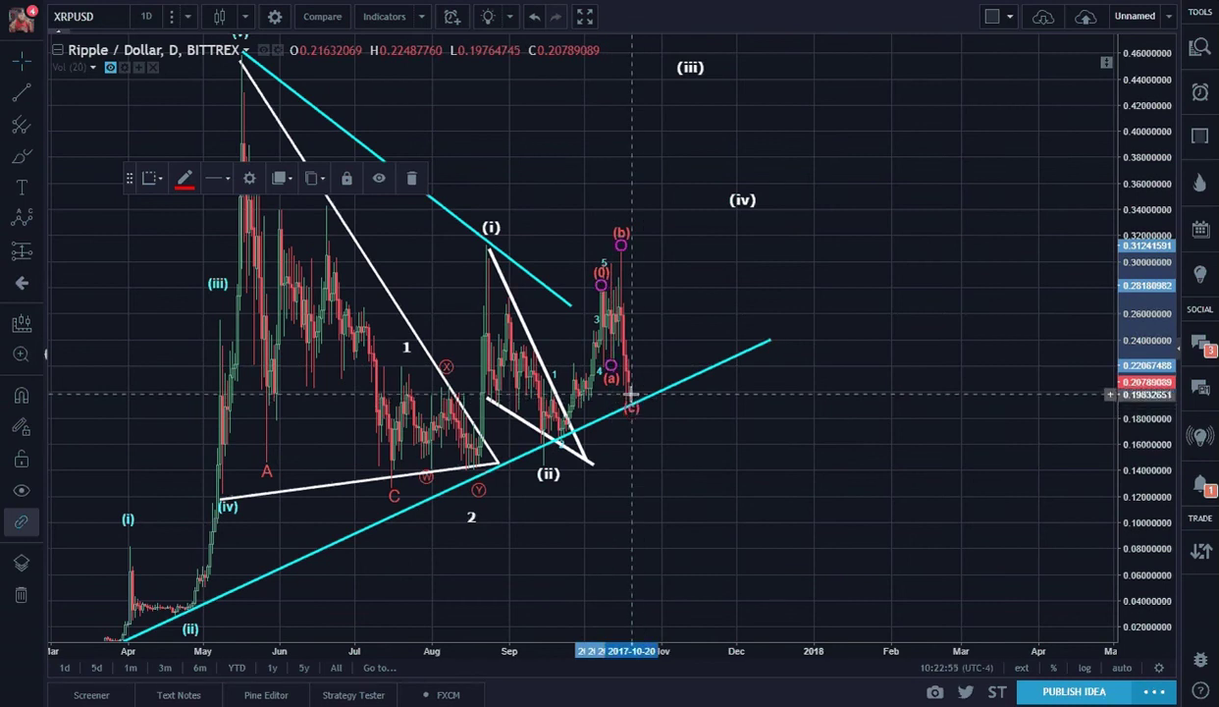
pyautogui.click(674, 337)
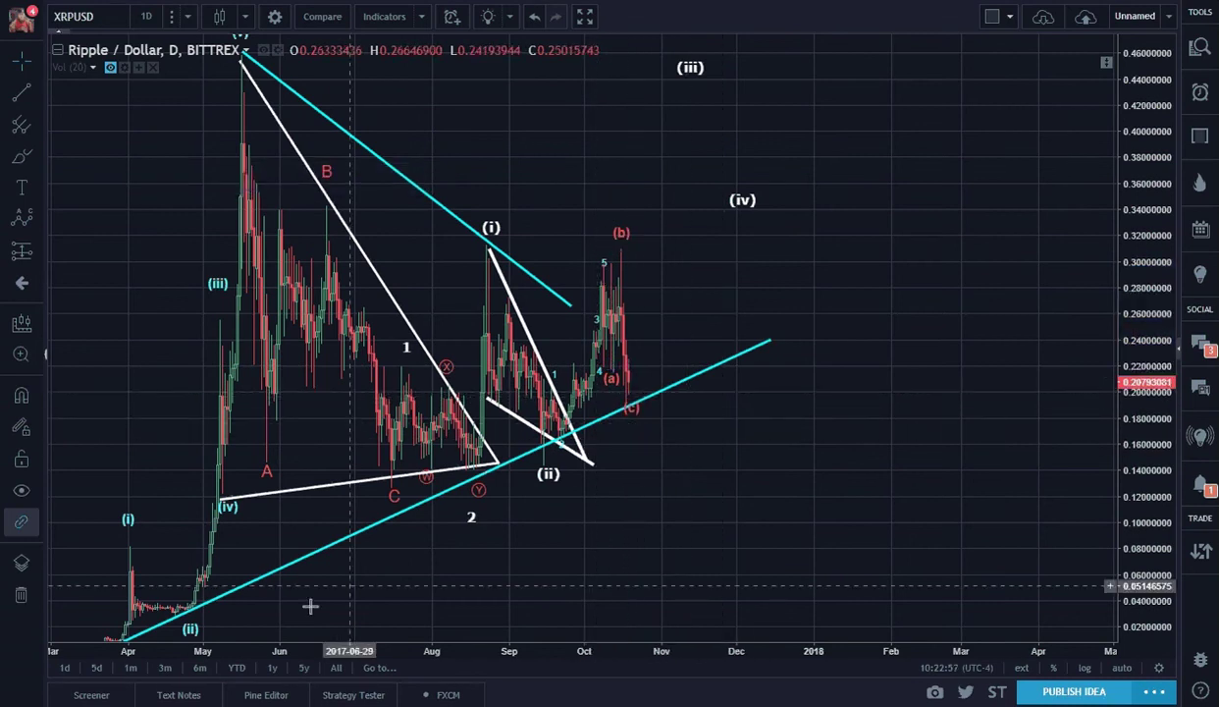
pyautogui.moveTo(372, 587); pyautogui.dragTo(368, 546)
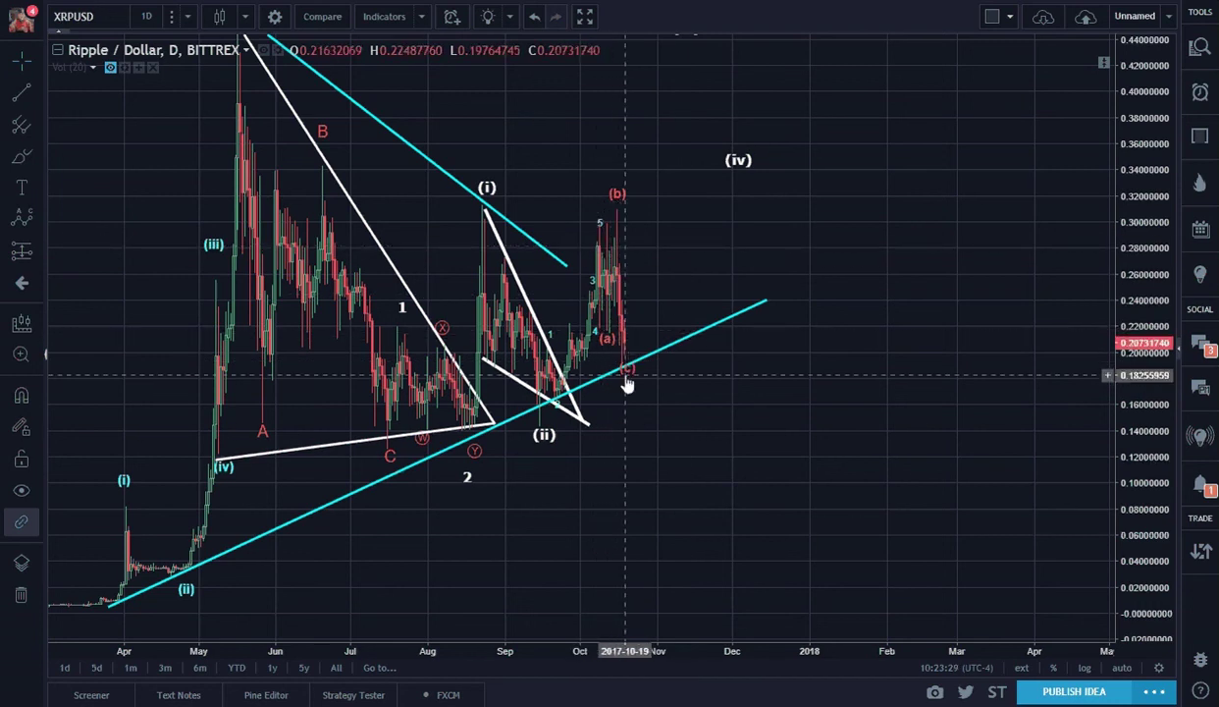
# Switch the chart to the 1-hour interval and shift the red (b) point closer to the October 16 high, at about 0.3125.
pyautogui.click(147, 18)
pyautogui.click(153, 193)
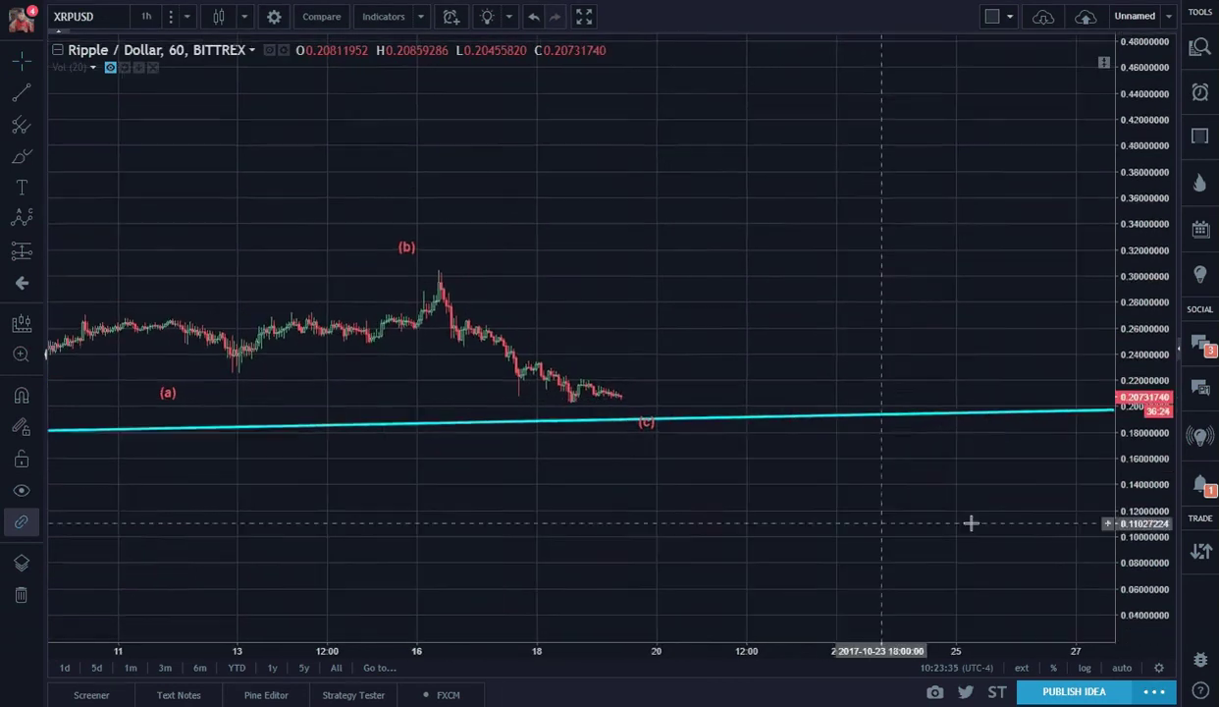
pyautogui.moveTo(1161, 544); pyautogui.dragTo(1126, 267)
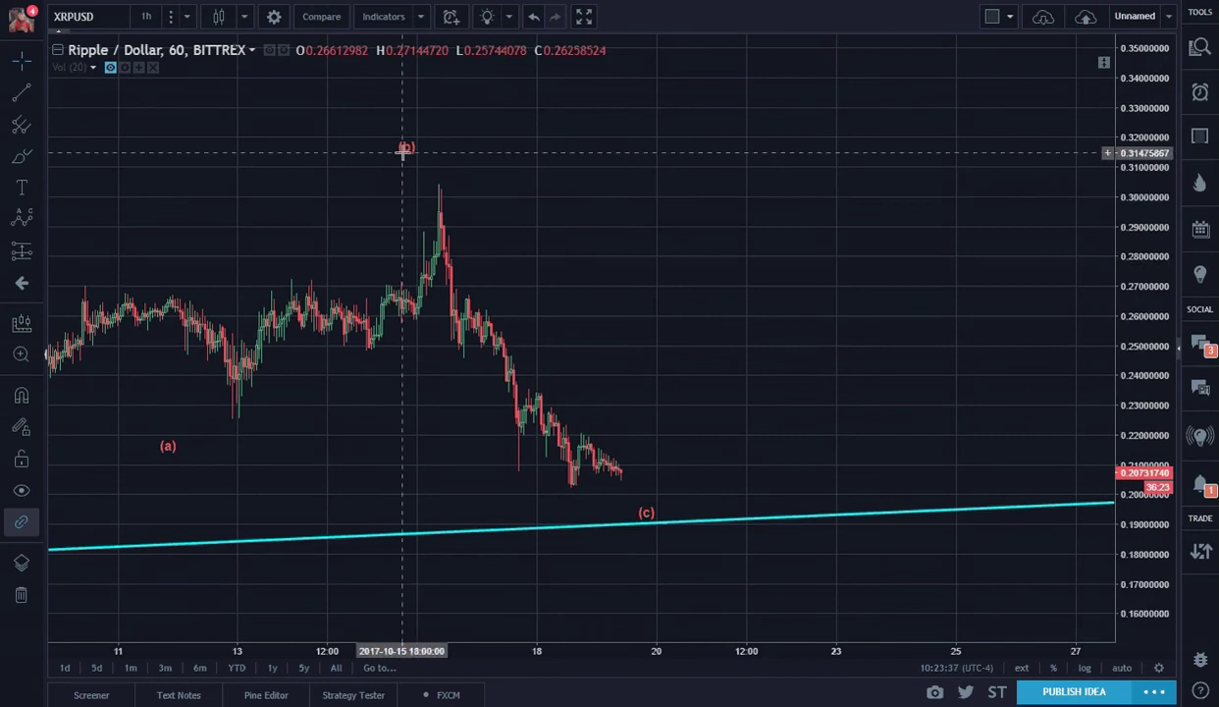
pyautogui.click(428, 150)
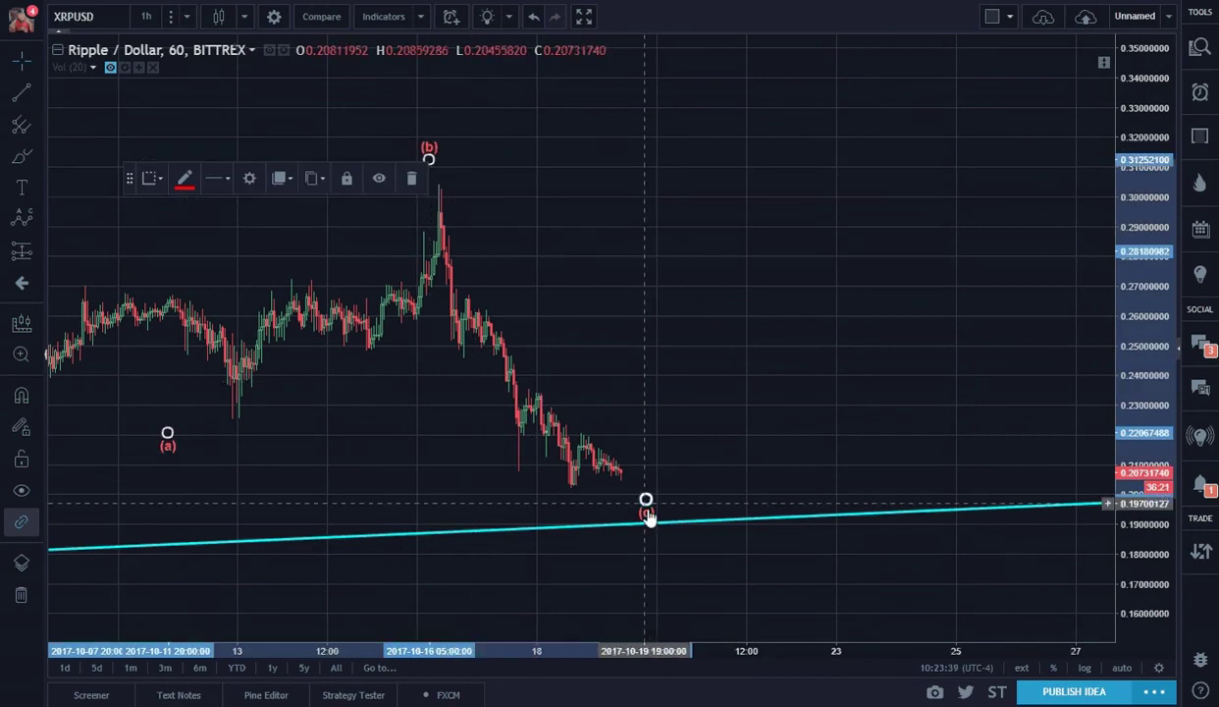
pyautogui.click(744, 400)
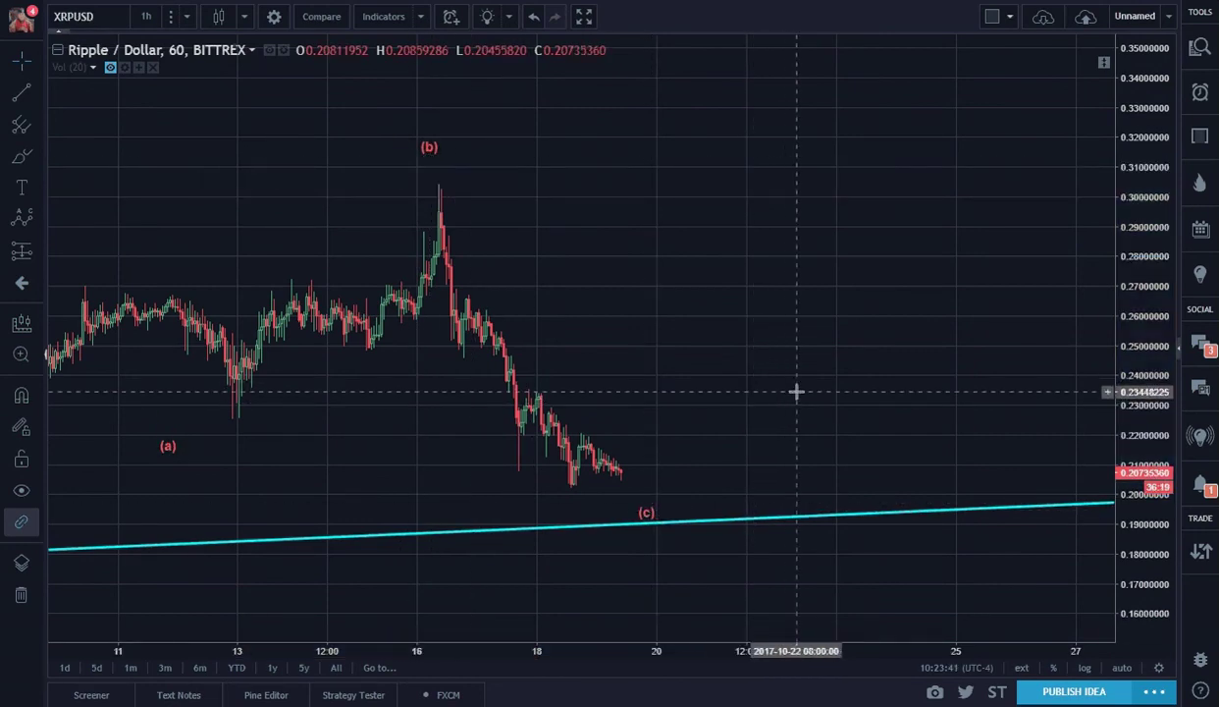
# Draw an Elliott Impulse Wave down from the (b) high, with (1) about 0.2446, (2) about 0.2700, (3) about 0.2051, (4) about 0.2370 and (5) above the trend line.
pyautogui.moveTo(794, 394); pyautogui.dragTo(756, 325)
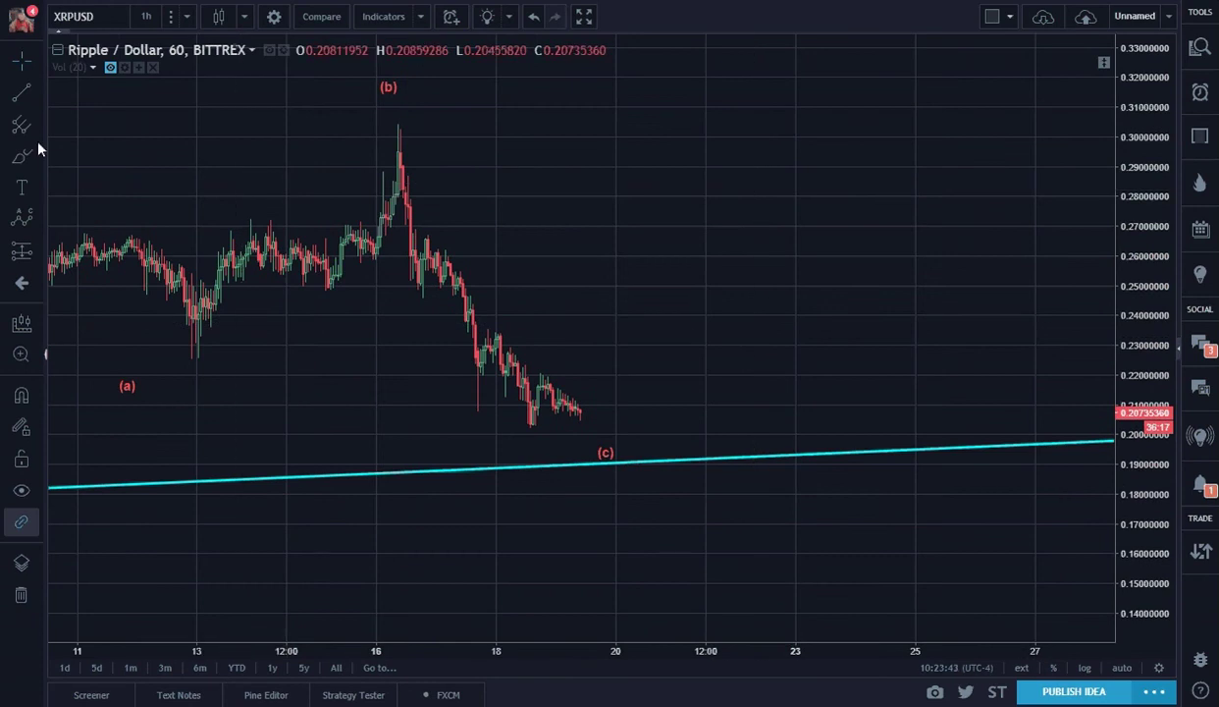
pyautogui.click(35, 210)
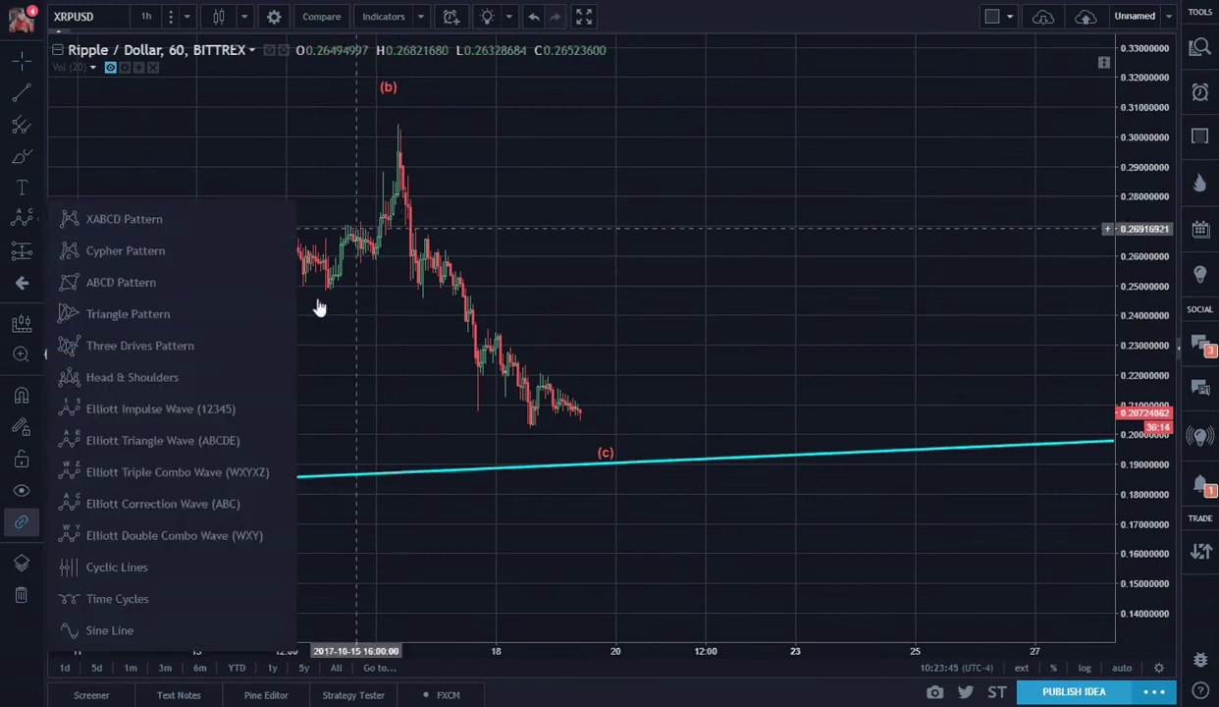
pyautogui.click(162, 408)
pyautogui.click(398, 129)
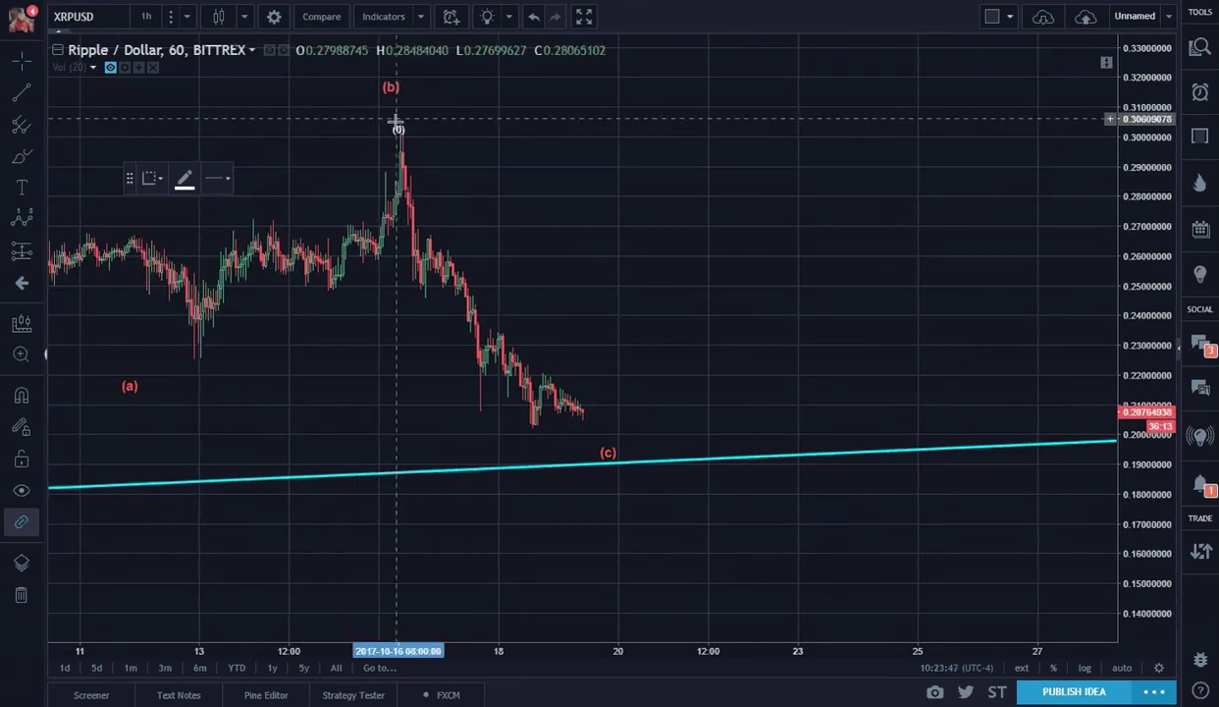
pyautogui.click(423, 303)
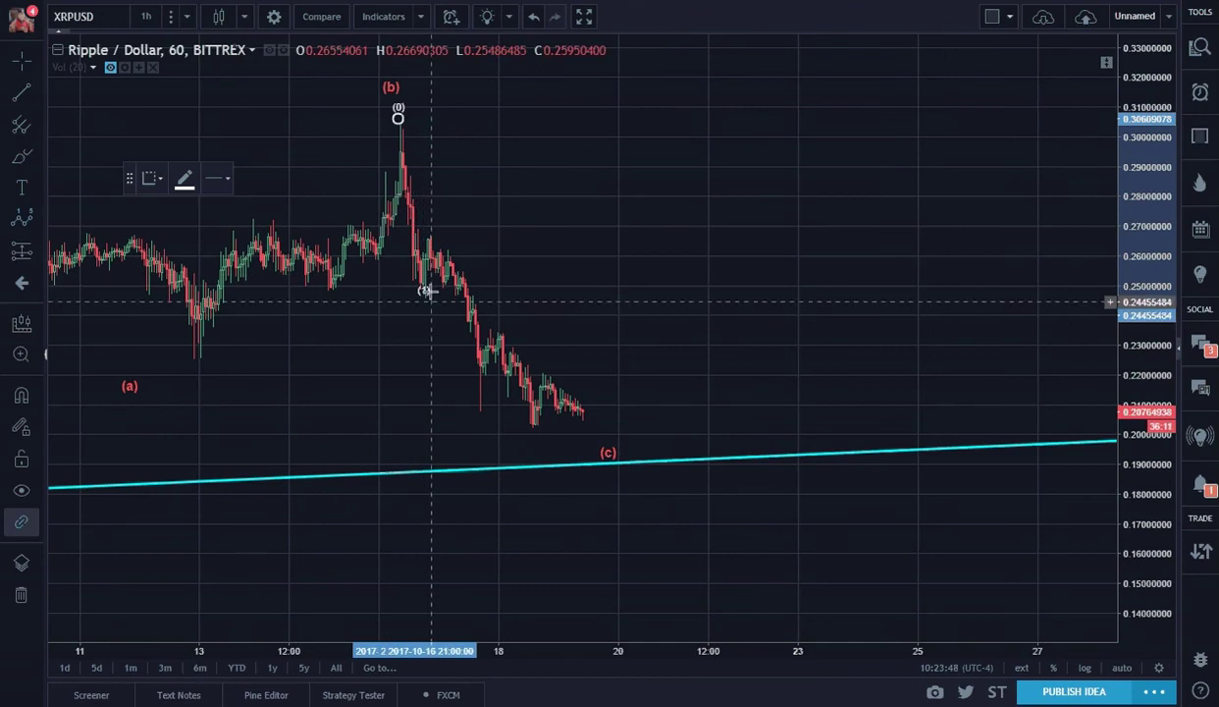
pyautogui.click(431, 224)
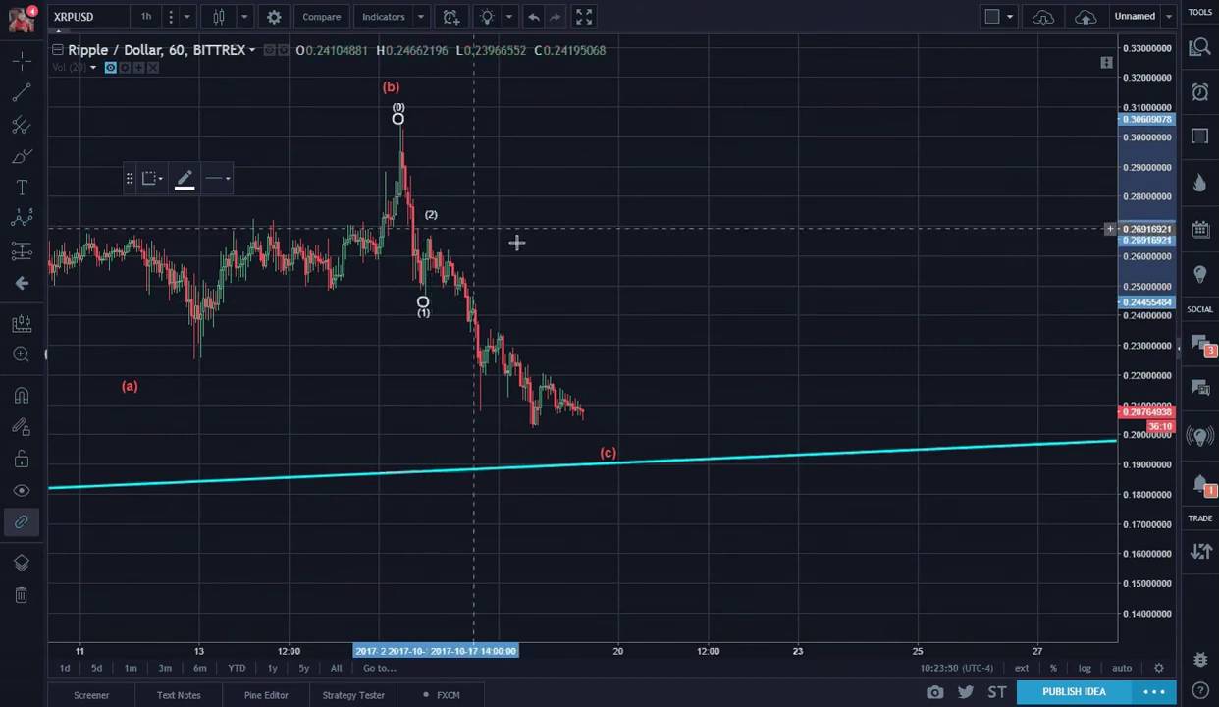
pyautogui.click(476, 419)
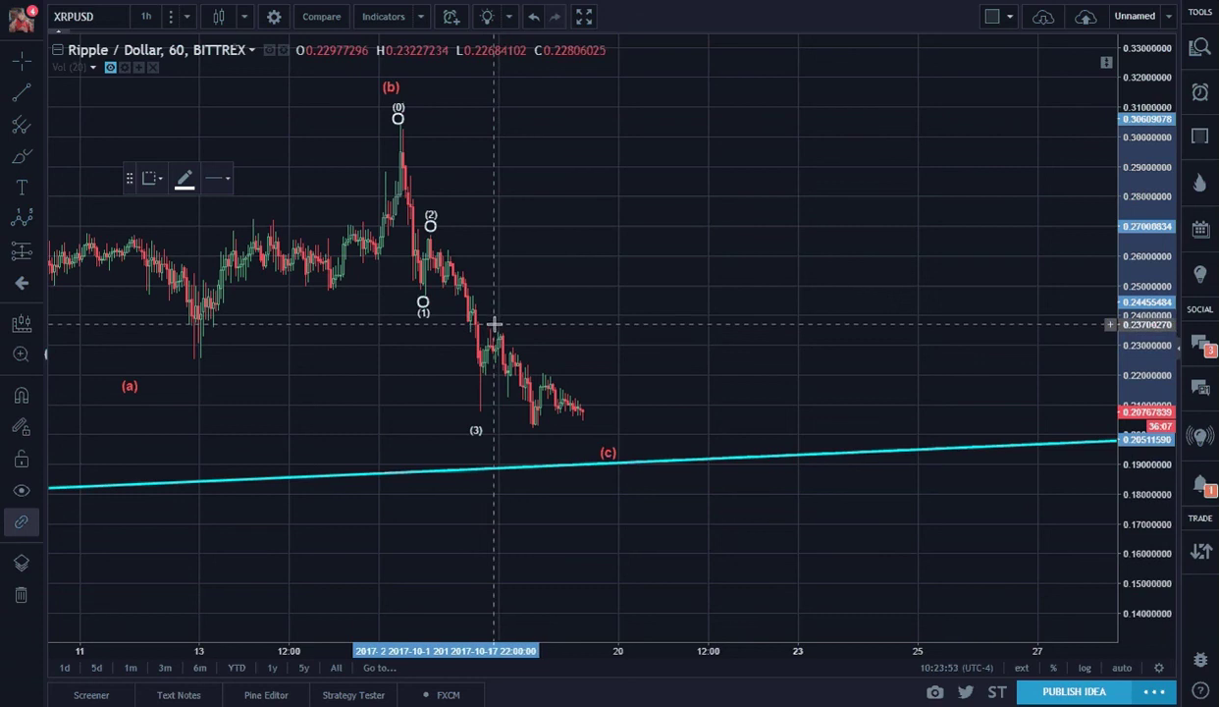
pyautogui.click(493, 324)
pyautogui.click(603, 442)
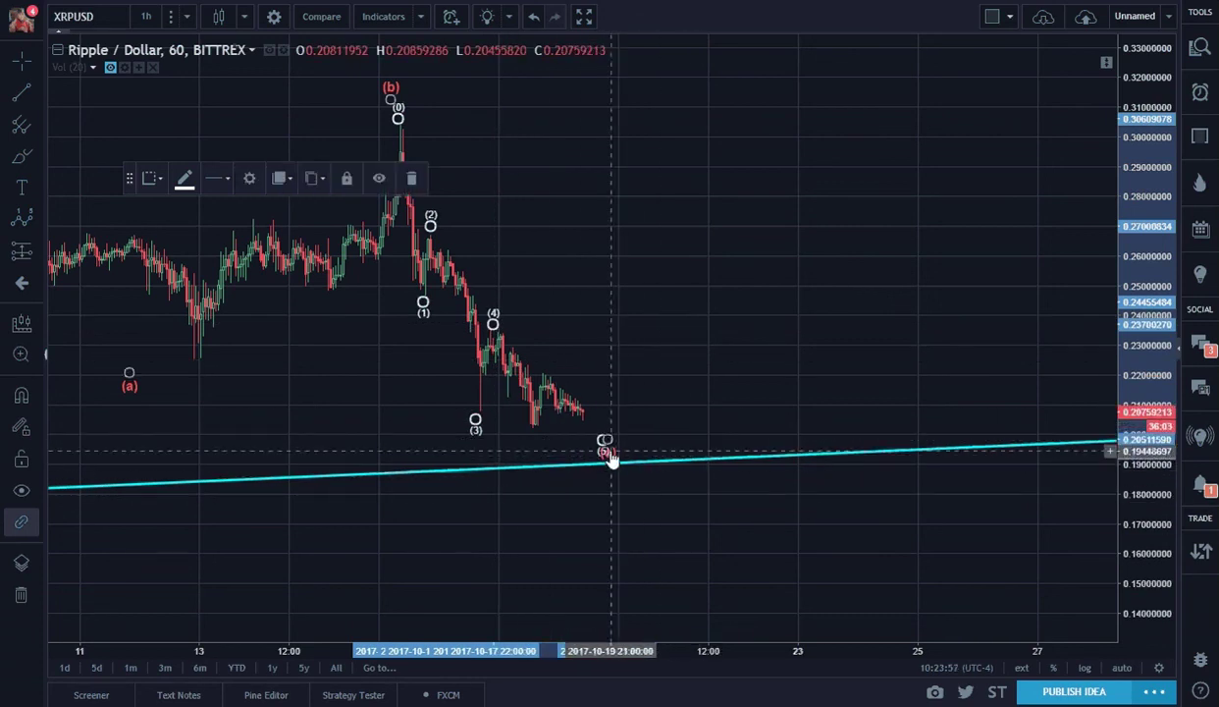
# Lower the red (c) point onto the cyan trend line at about 0.19 and nudge the white (5) point slightly down above it.
pyautogui.moveTo(613, 460); pyautogui.dragTo(622, 470)
pyautogui.click(642, 481)
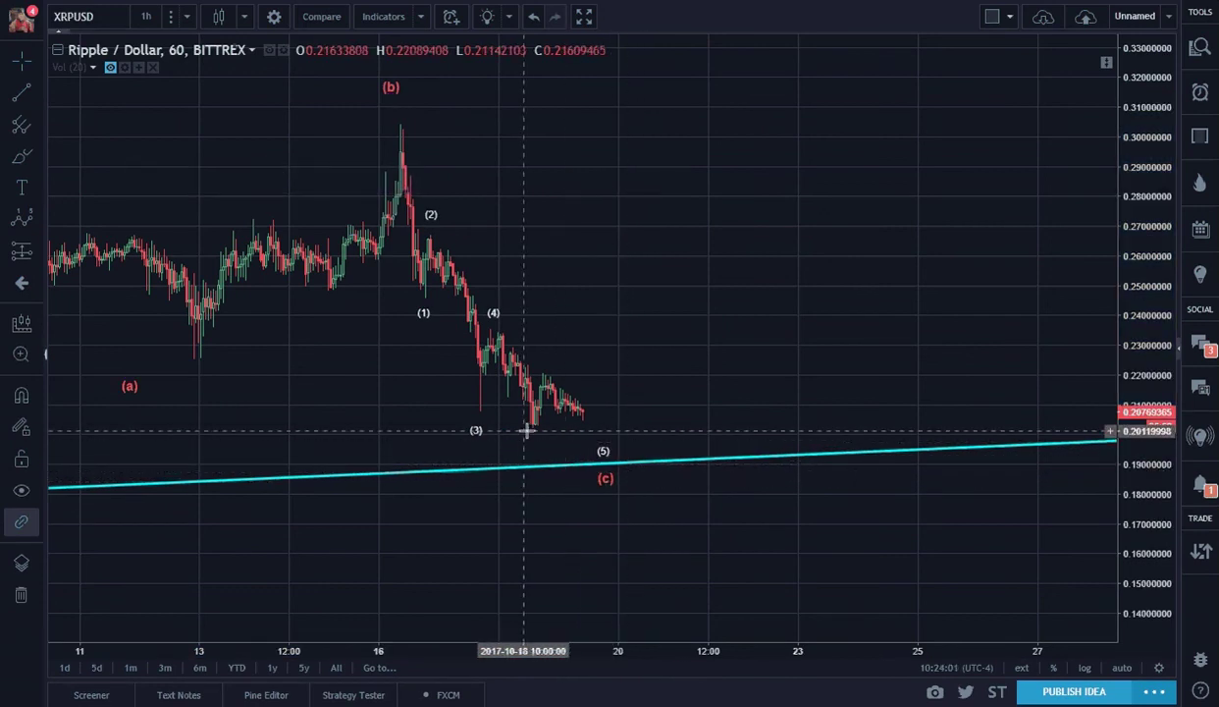
pyautogui.click(603, 446)
pyautogui.moveTo(604, 447)
pyautogui.mouseDown()
pyautogui.moveTo(546, 447)
pyautogui.moveTo(539, 433)
pyautogui.moveTo(606, 444)
pyautogui.moveTo(599, 438)
pyautogui.moveTo(602, 452)
pyautogui.mouseUp()
pyautogui.click(663, 494)
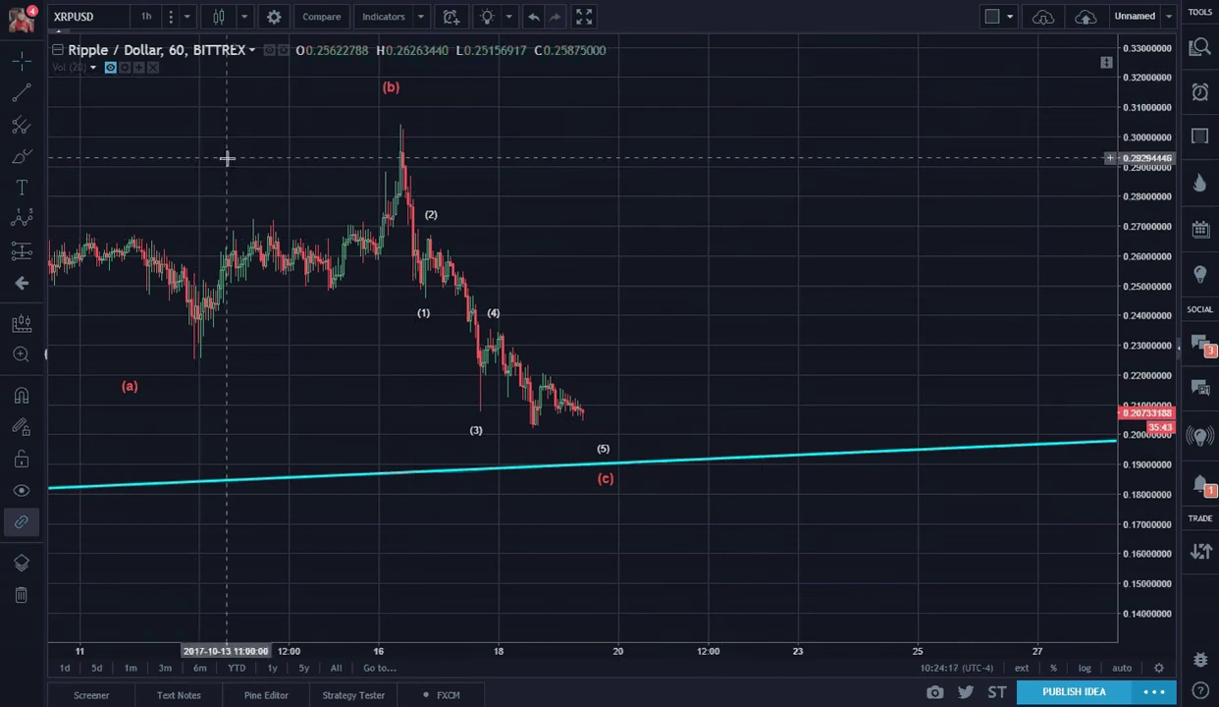
# Move the (a) point of the red correction wave beneath the low around October 13.
pyautogui.scroll(-3, 394, 189)
pyautogui.scroll(-2, 393, 189)
pyautogui.click(535, 383)
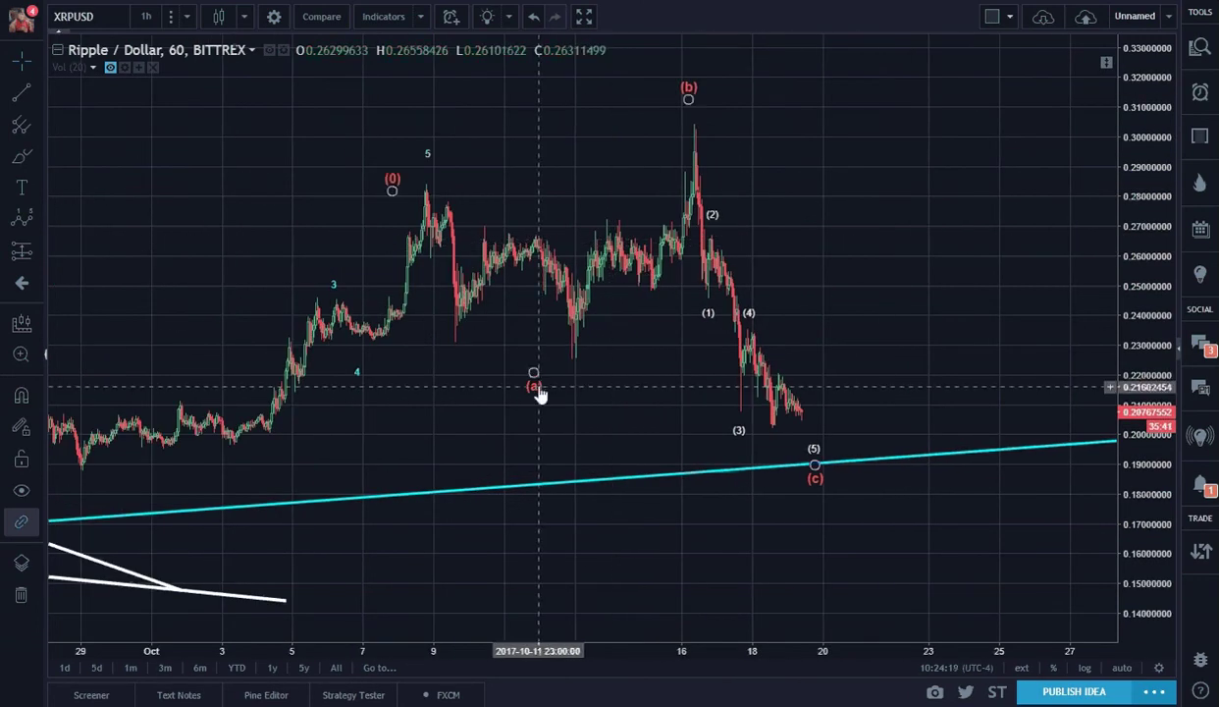
pyautogui.moveTo(535, 381); pyautogui.dragTo(576, 364)
pyautogui.click(637, 391)
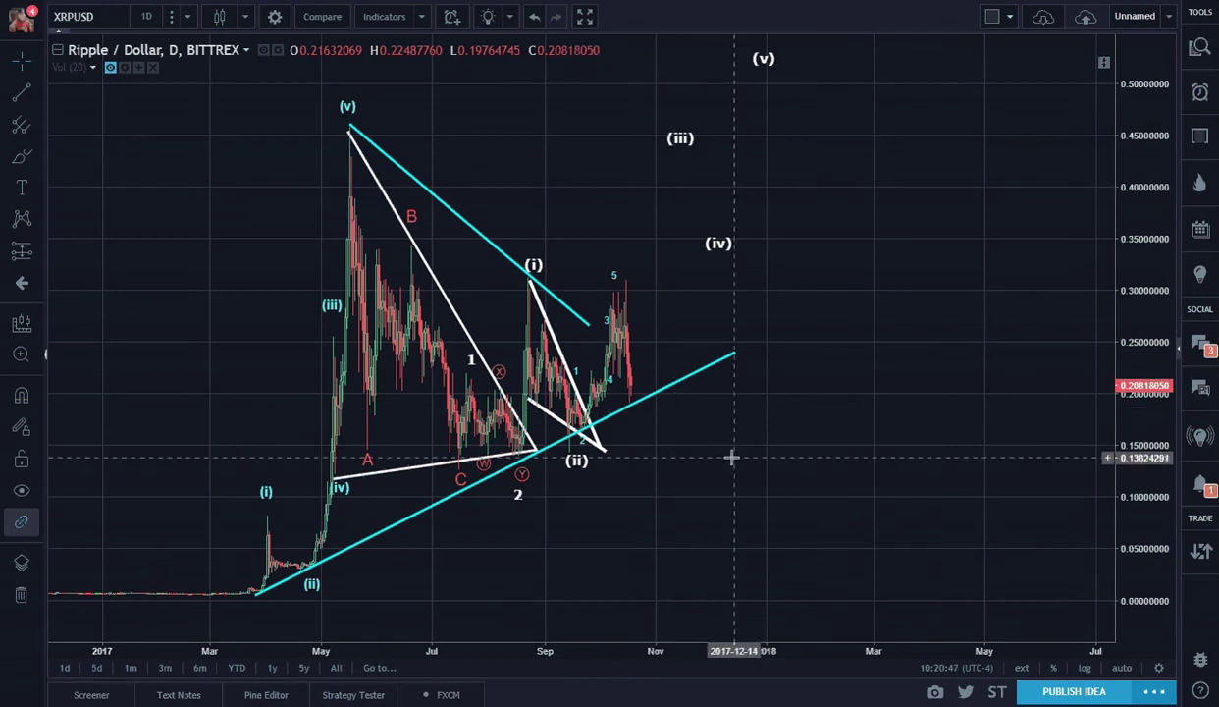
pyautogui.scroll(5, 721, 457)
pyautogui.moveTo(591, 444); pyautogui.dragTo(827, 454)
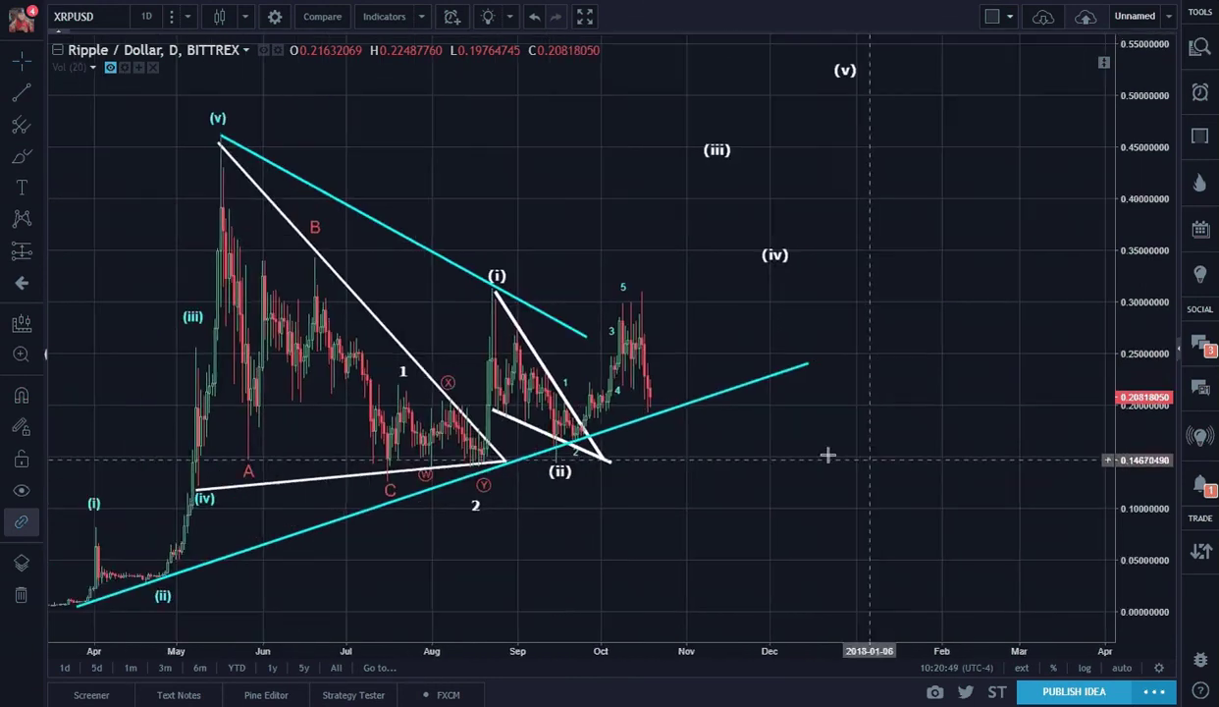
pyautogui.click(572, 446)
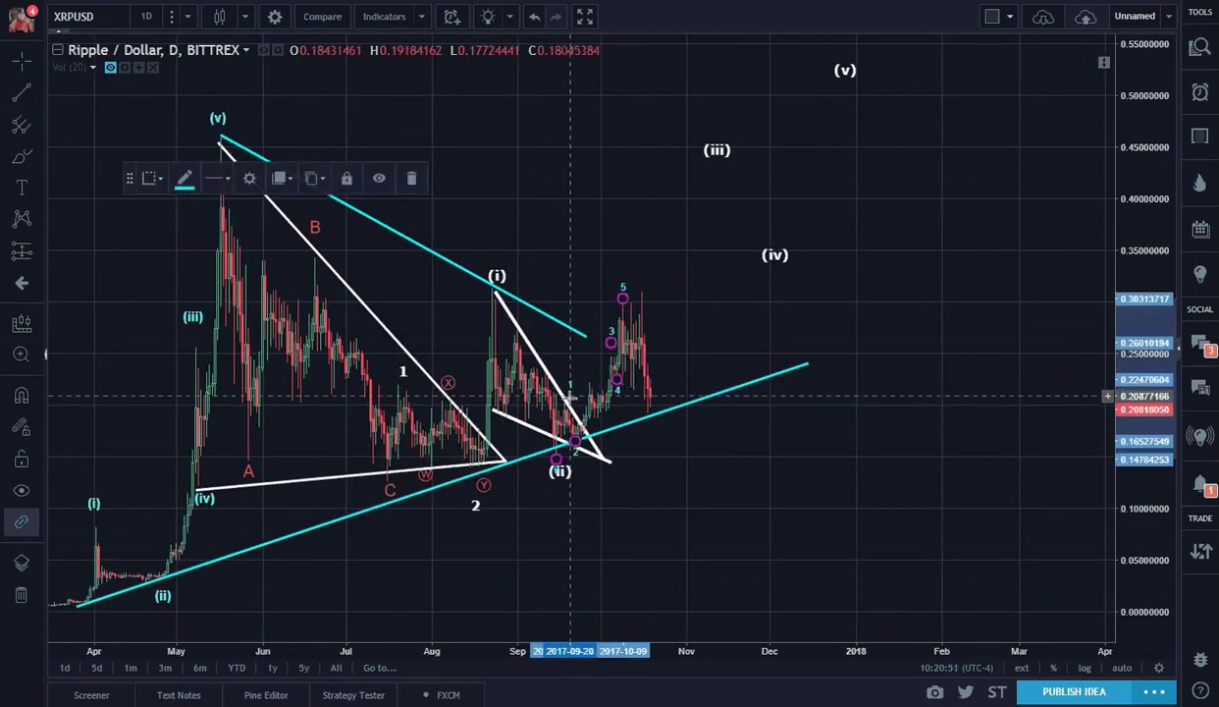
pyautogui.press('Escape')
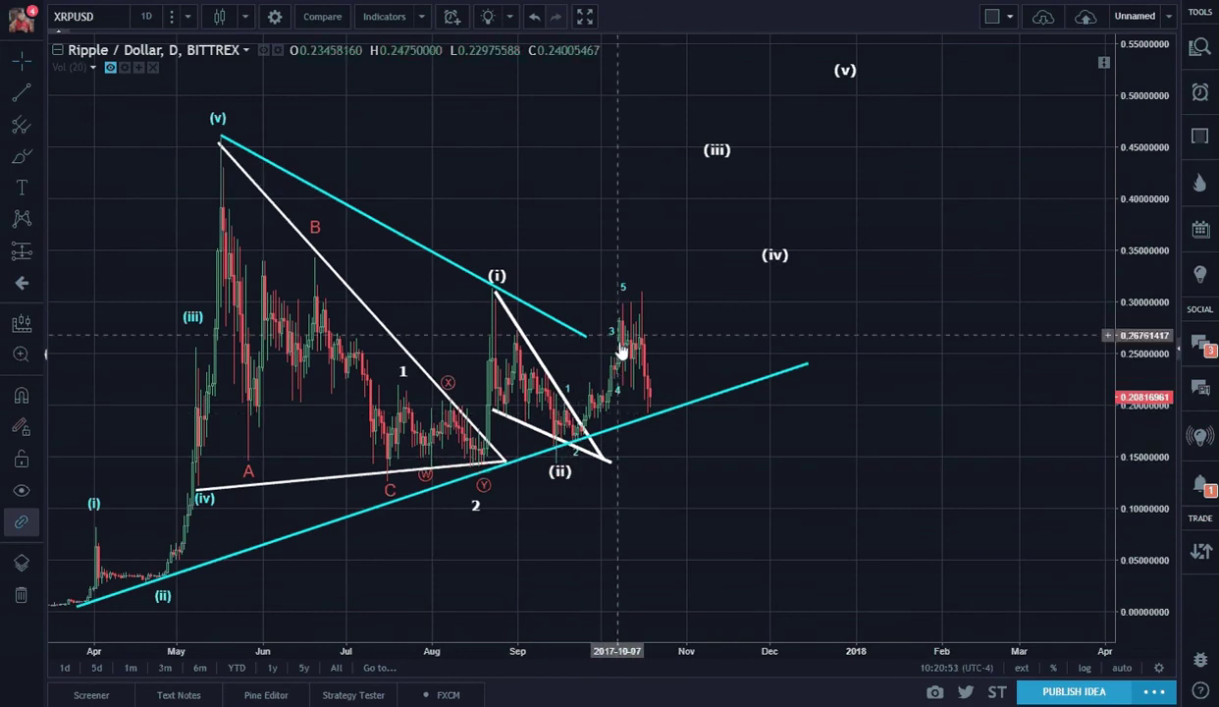
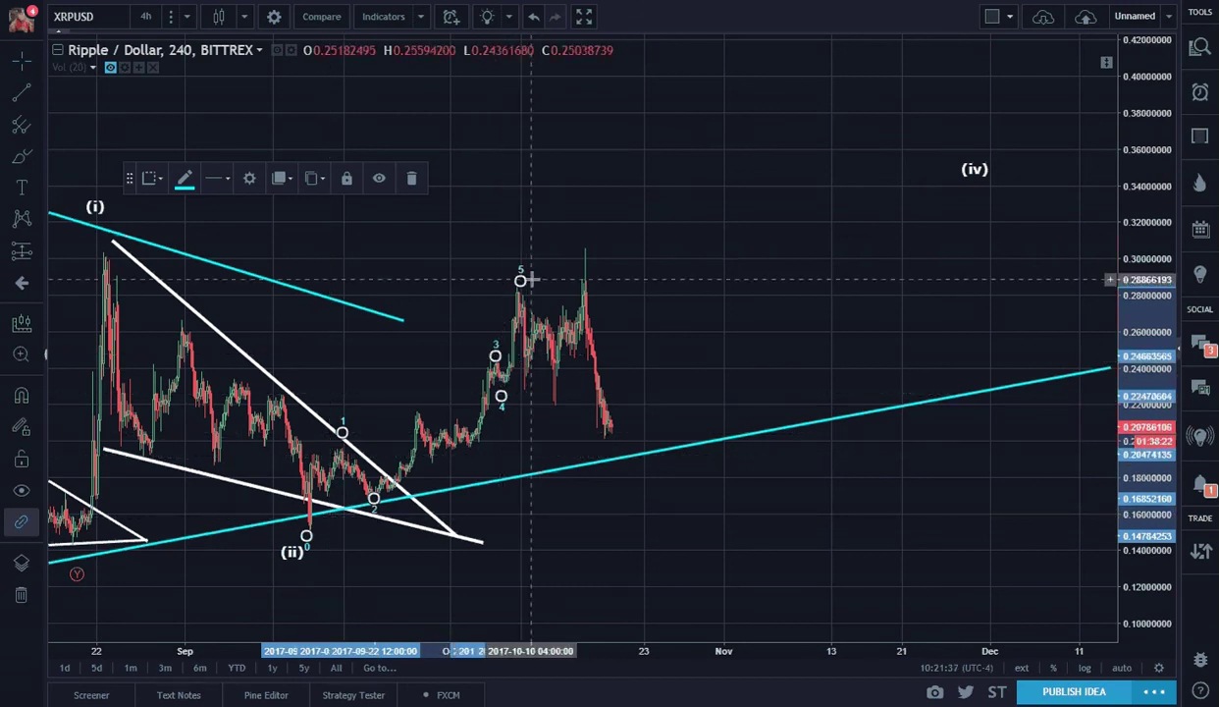
# Raise the point of wave 5 in the cyan impulse wave to about 0.2905, just above its high.
pyautogui.click(669, 280)
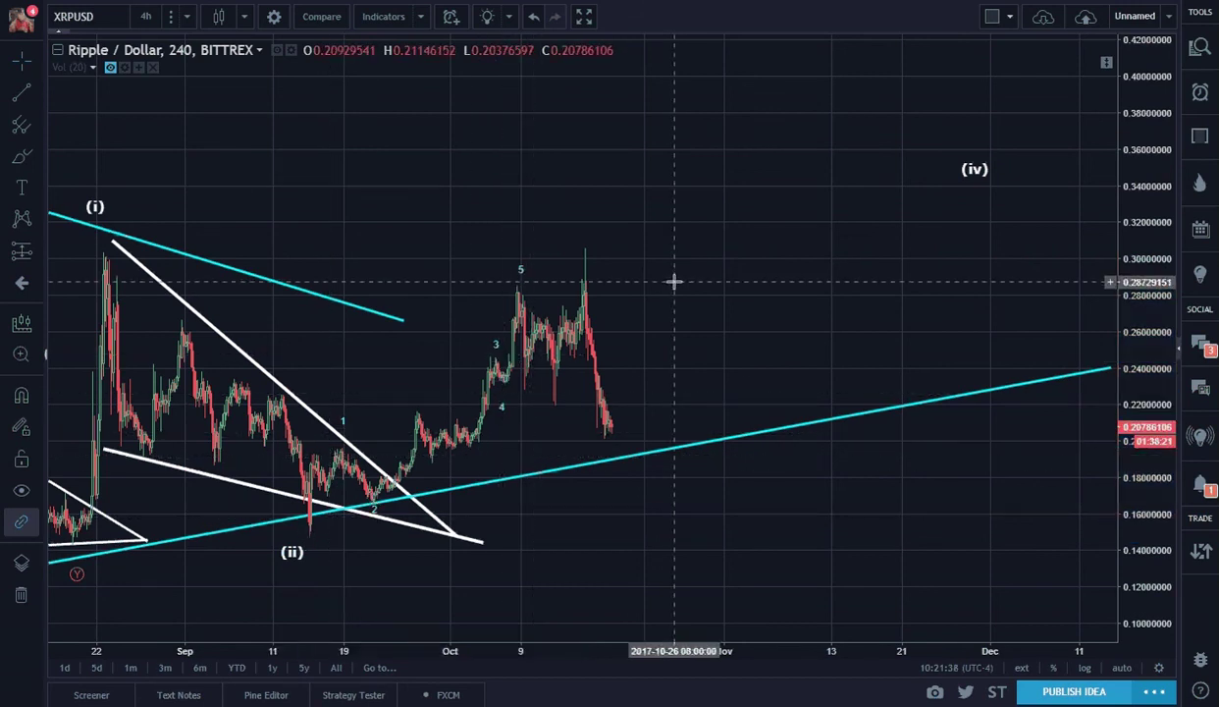
pyautogui.click(518, 278)
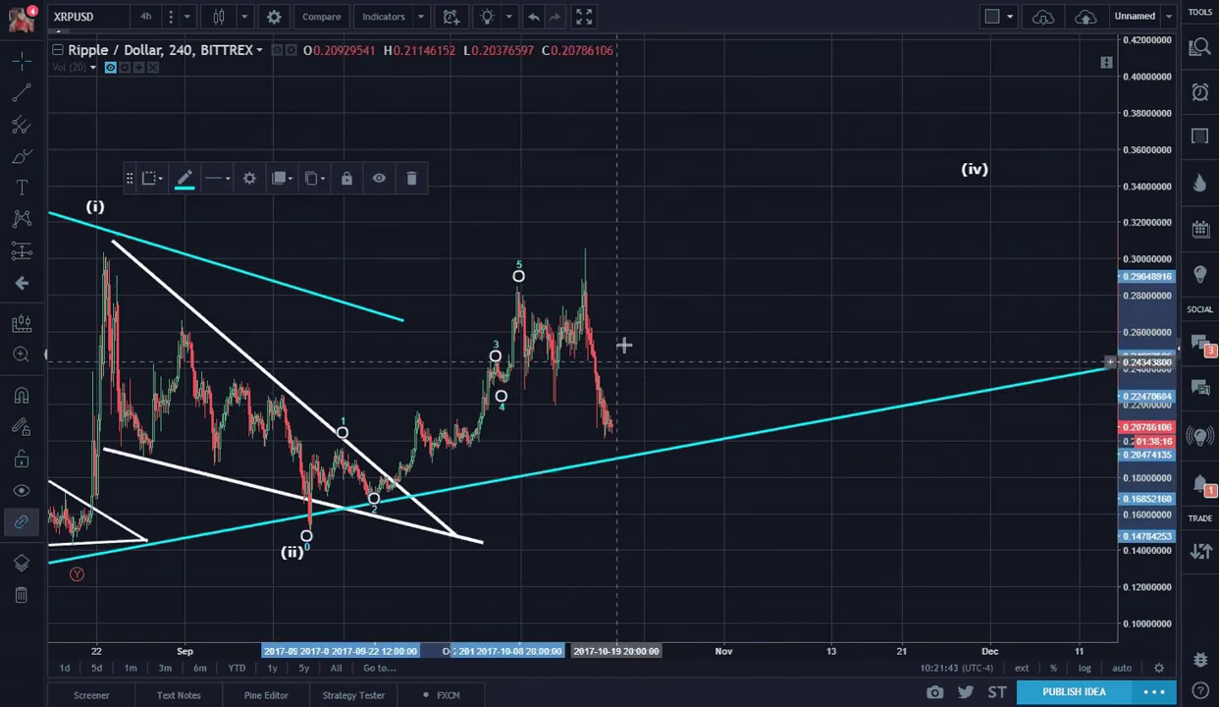
pyautogui.click(761, 509)
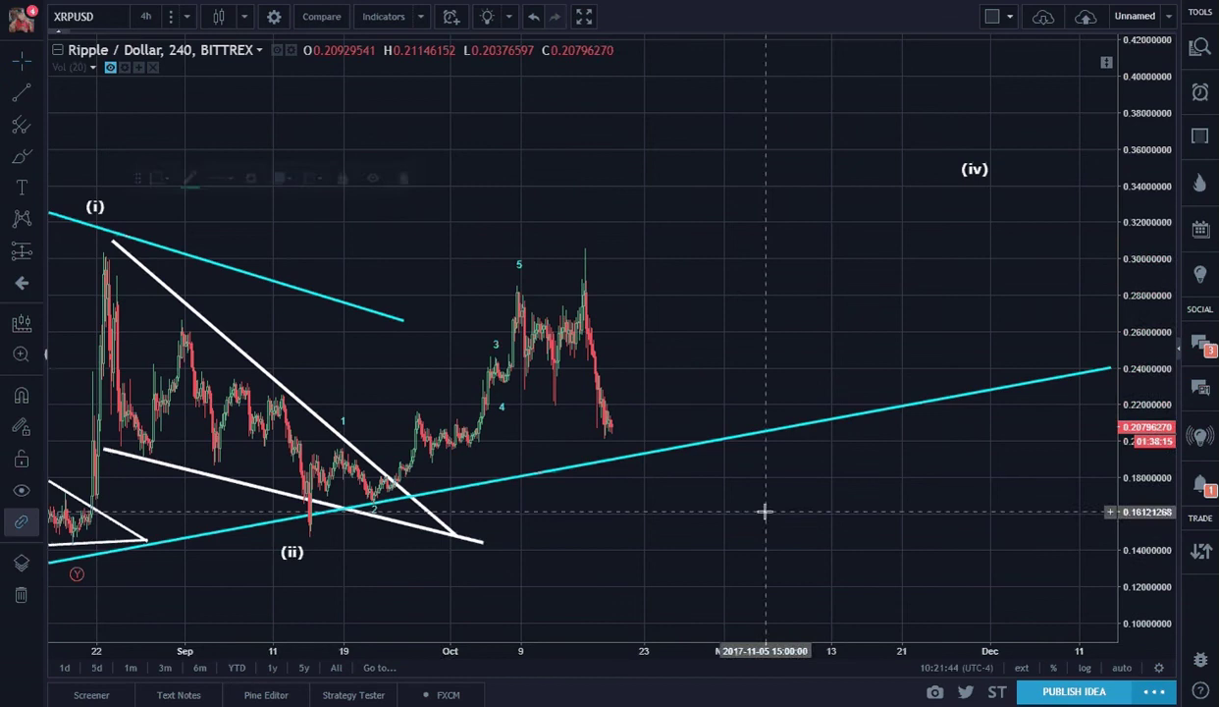
# Draw an Elliott Correction Wave (ABC) starting at about 0.2818 below wave 5, with (a) about 0.2147, (b) about 0.3124 and (c) near the cyan trend line.
pyautogui.click(35, 226)
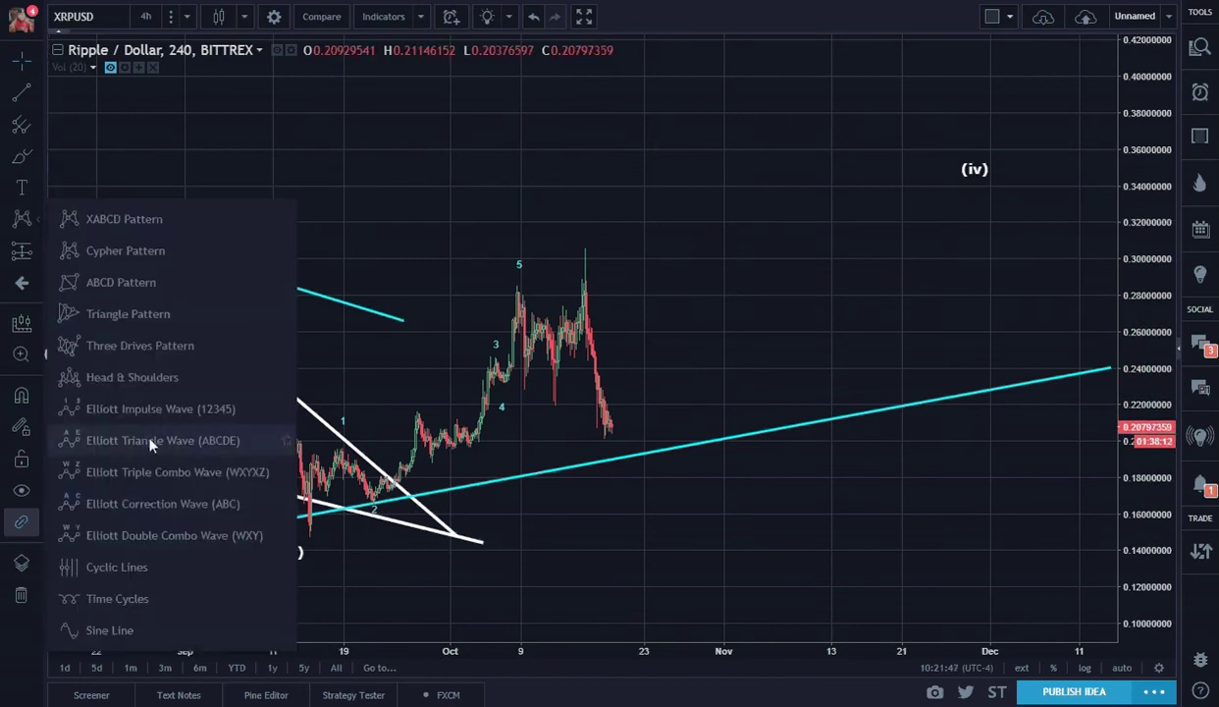
pyautogui.click(169, 499)
pyautogui.click(520, 295)
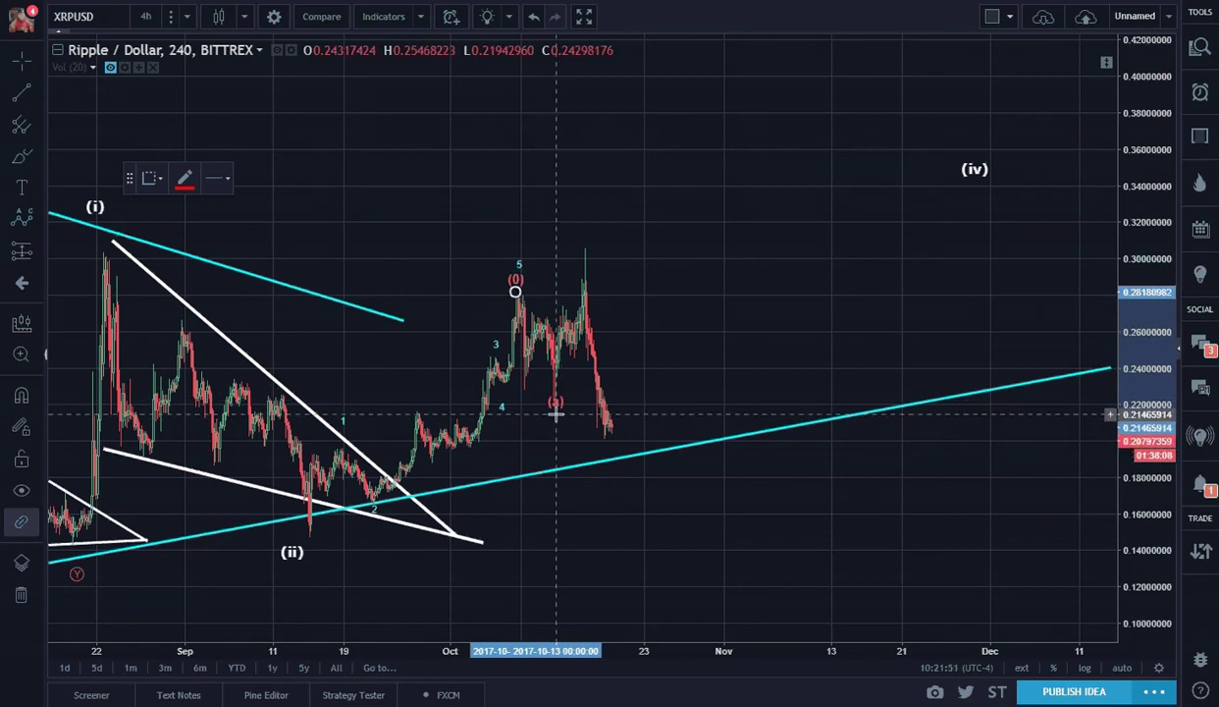
pyautogui.click(556, 414)
pyautogui.click(585, 235)
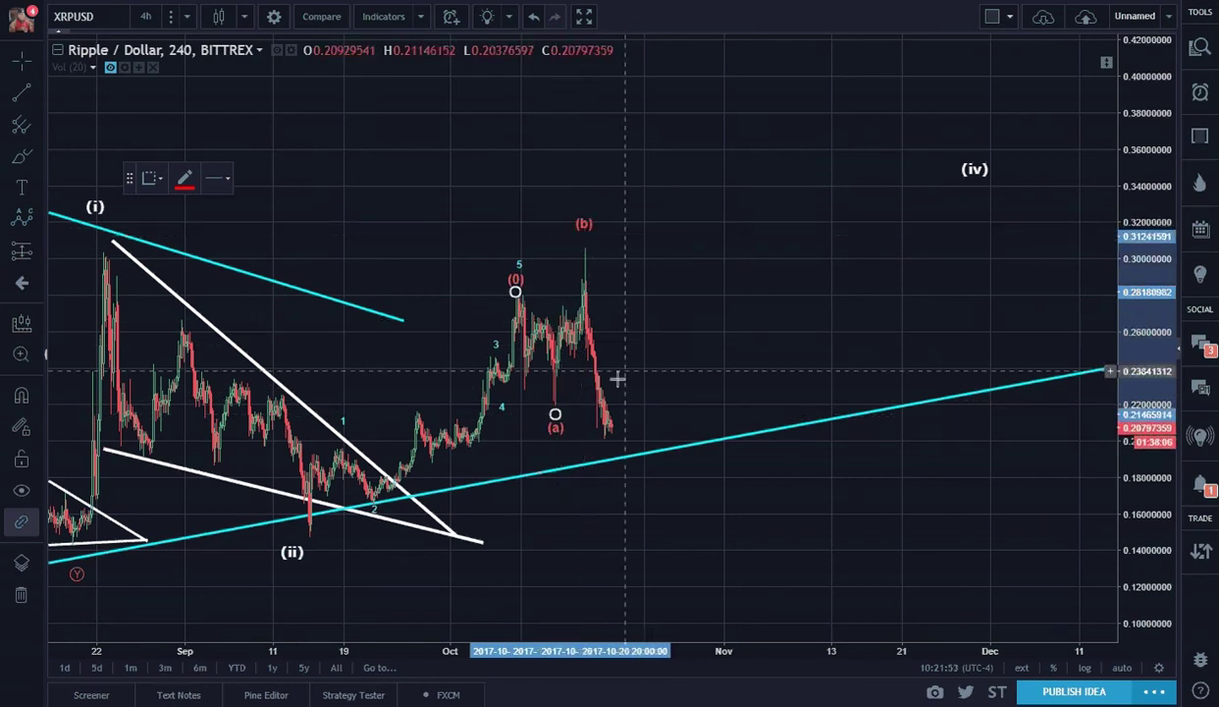
pyautogui.click(620, 452)
pyautogui.click(740, 498)
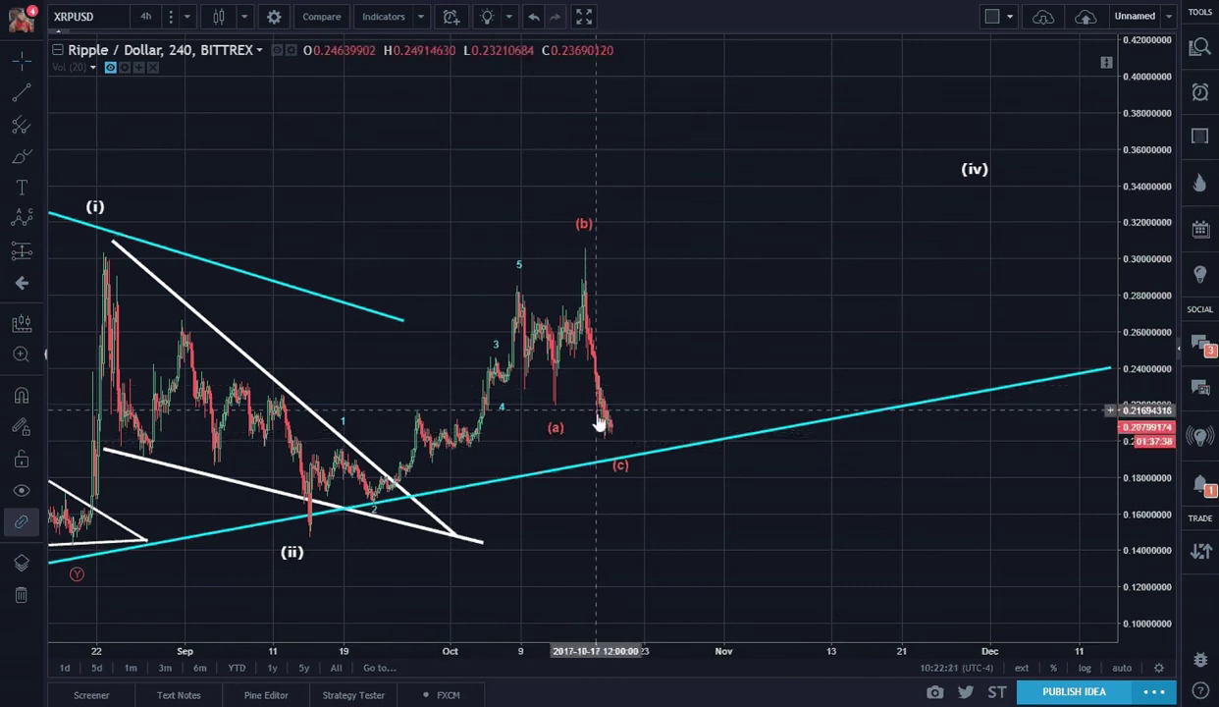
# Sketch a white brush curve from the latest candles, bottoming out above the trend line and rising to about 0.24, and undo it.
pyautogui.click(21, 157)
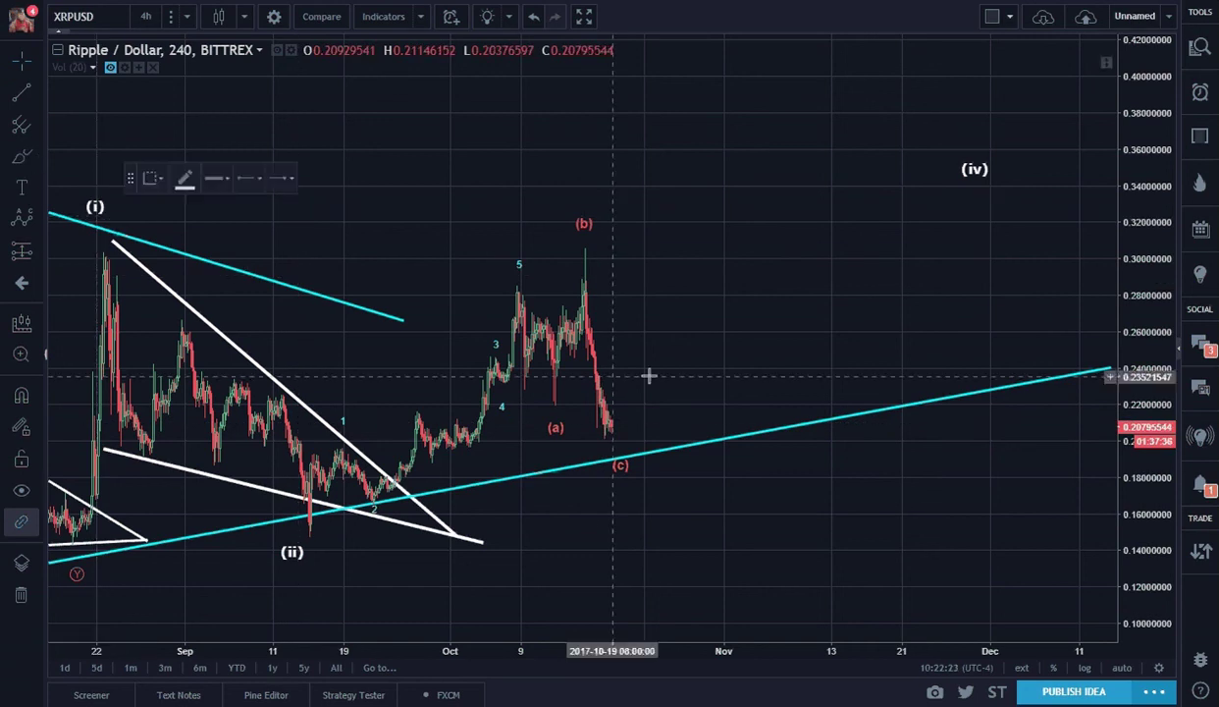
pyautogui.moveTo(599, 414)
pyautogui.mouseDown()
pyautogui.moveTo(636, 439)
pyautogui.moveTo(717, 370)
pyautogui.mouseUp()
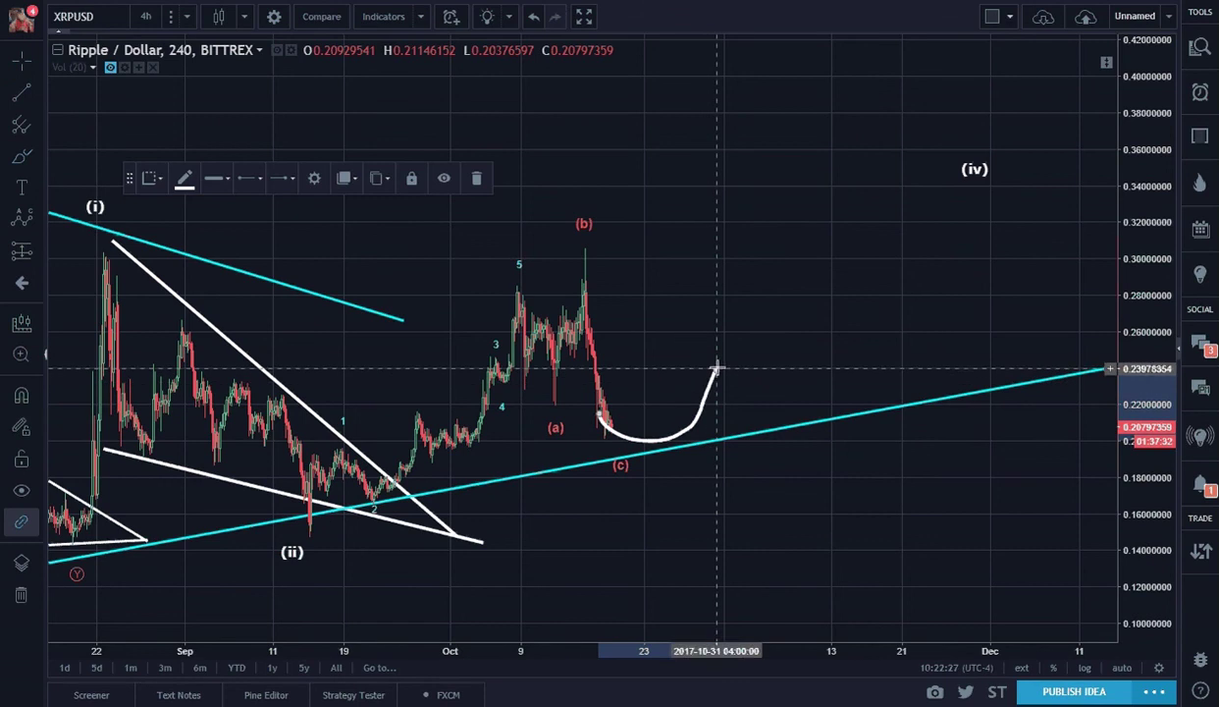
pyautogui.hotkey('ctrl', 'z')
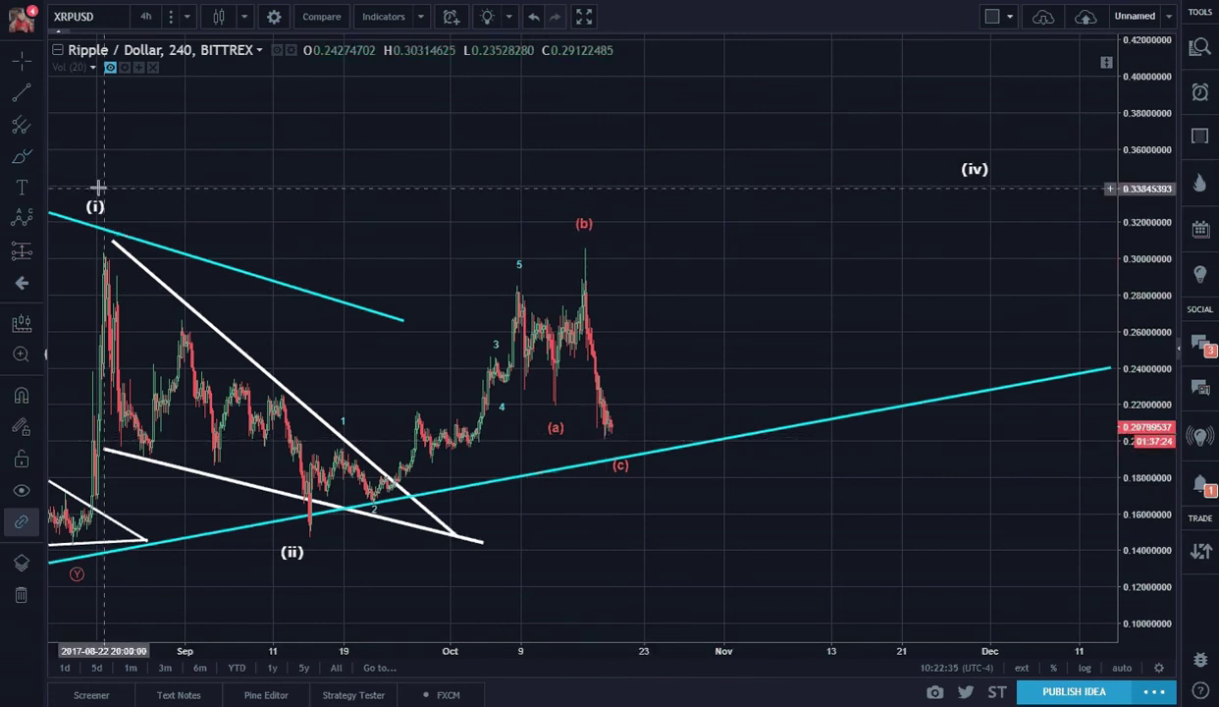
# Return the chart to the 1-day interval, delete the stray horizontal brush stroke and bring the whole wave count into view.
pyautogui.click(146, 16)
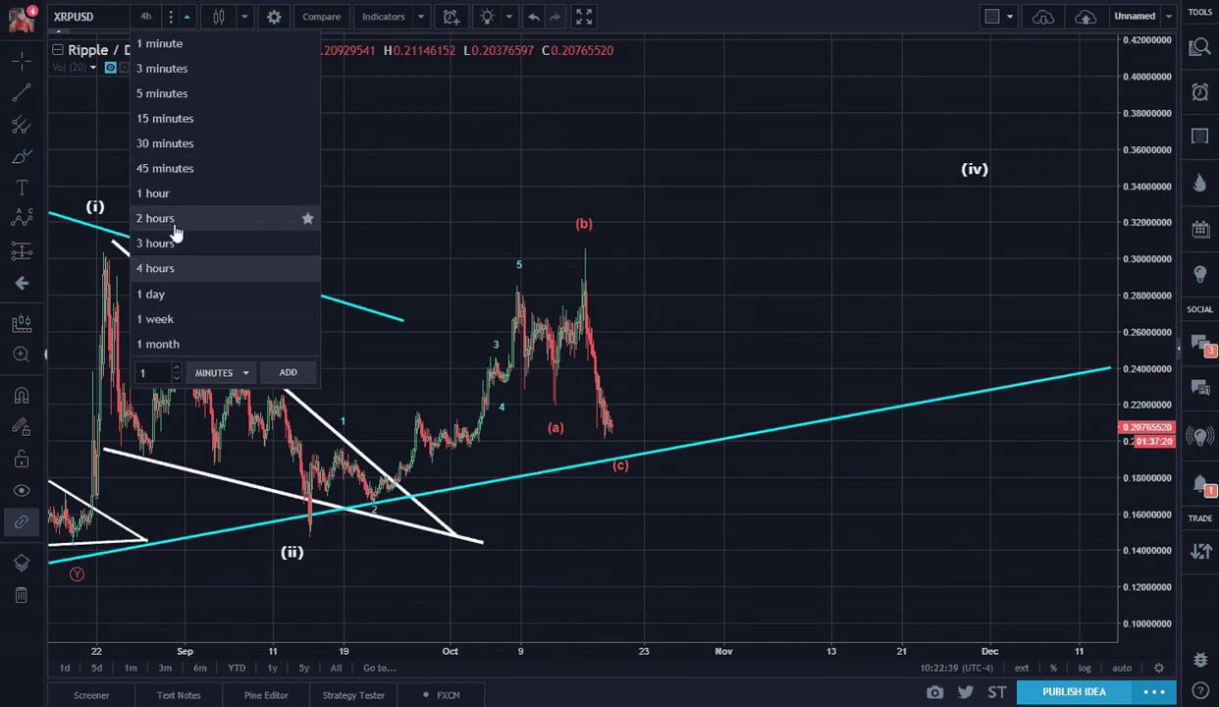
pyautogui.click(167, 299)
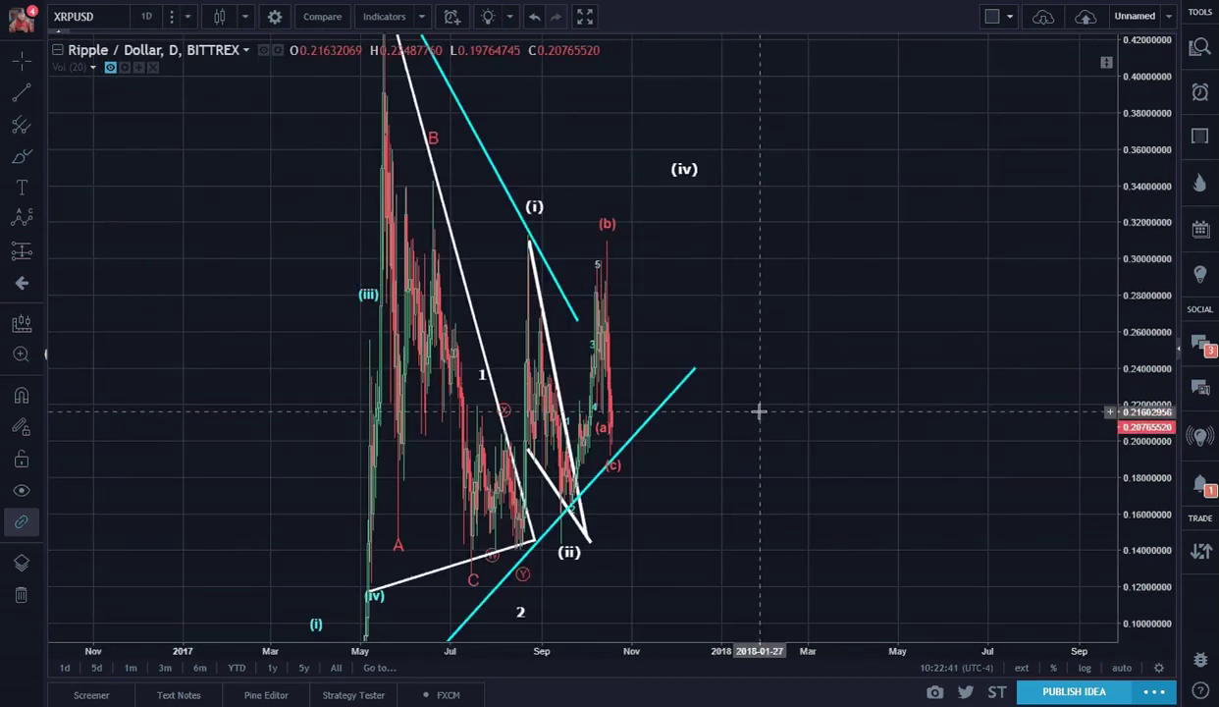
pyautogui.scroll(3, 700, 387)
pyautogui.moveTo(530, 358); pyautogui.dragTo(960, 341)
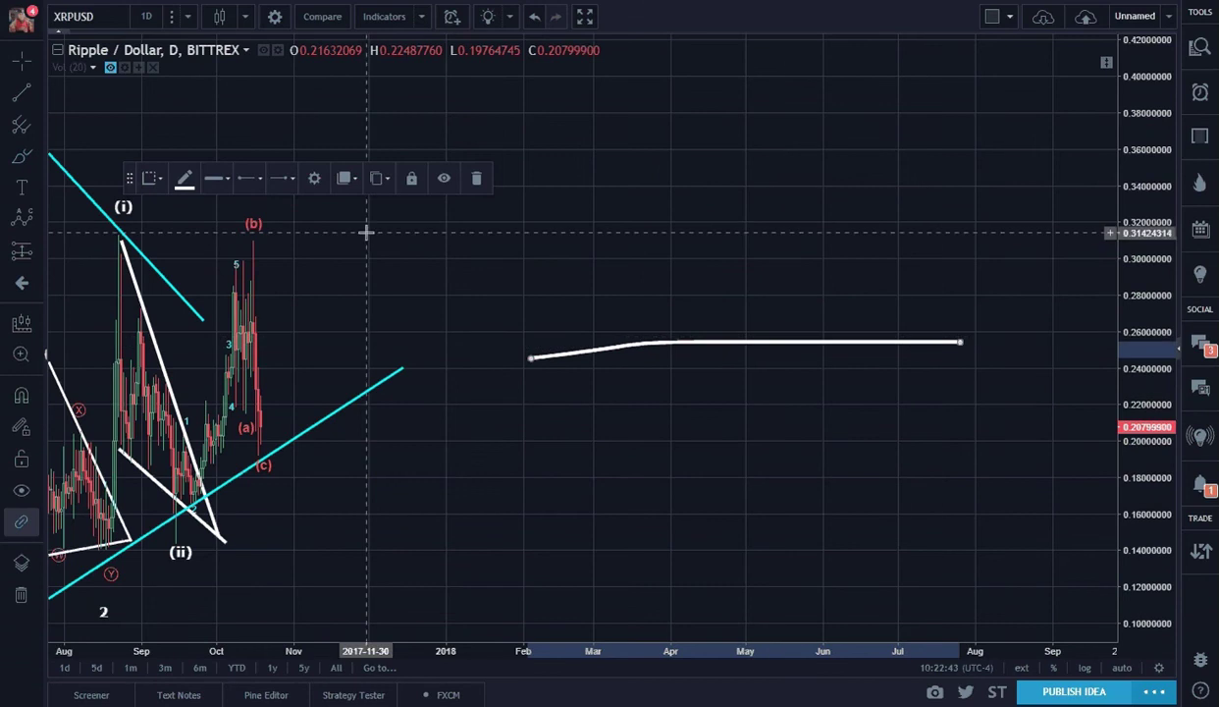
pyautogui.click(476, 177)
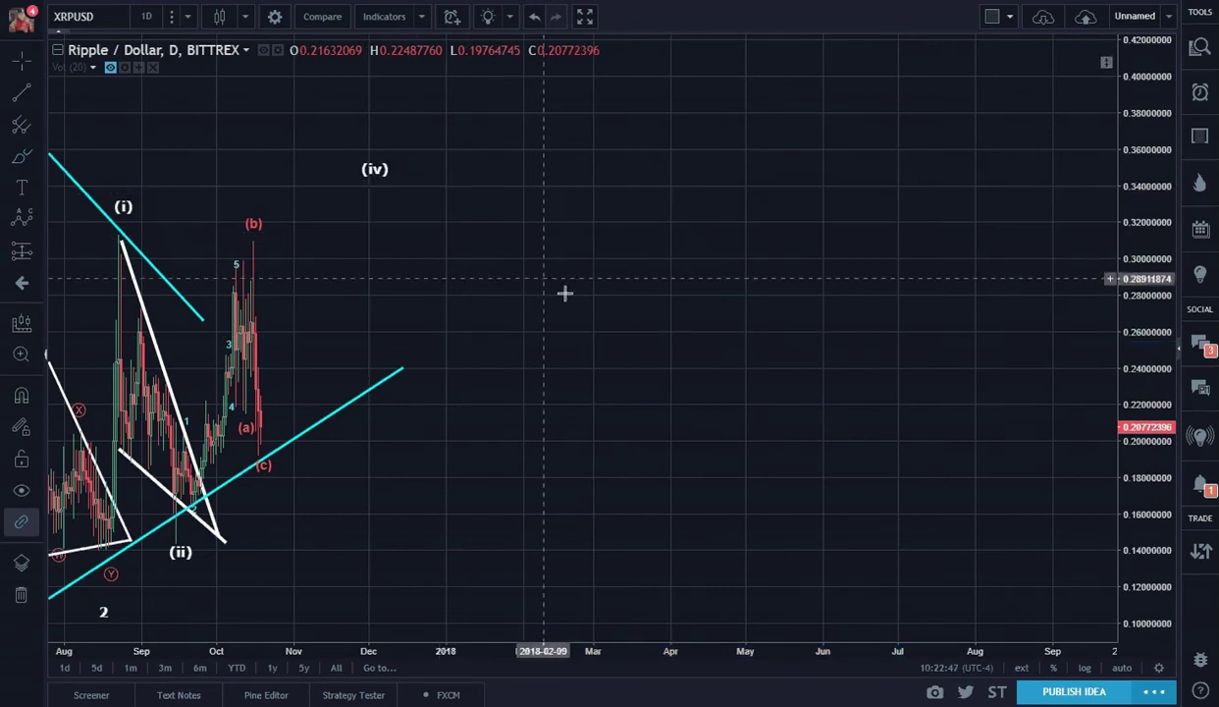
pyautogui.moveTo(601, 300); pyautogui.dragTo(717, 331)
pyautogui.scroll(-5, 718, 330)
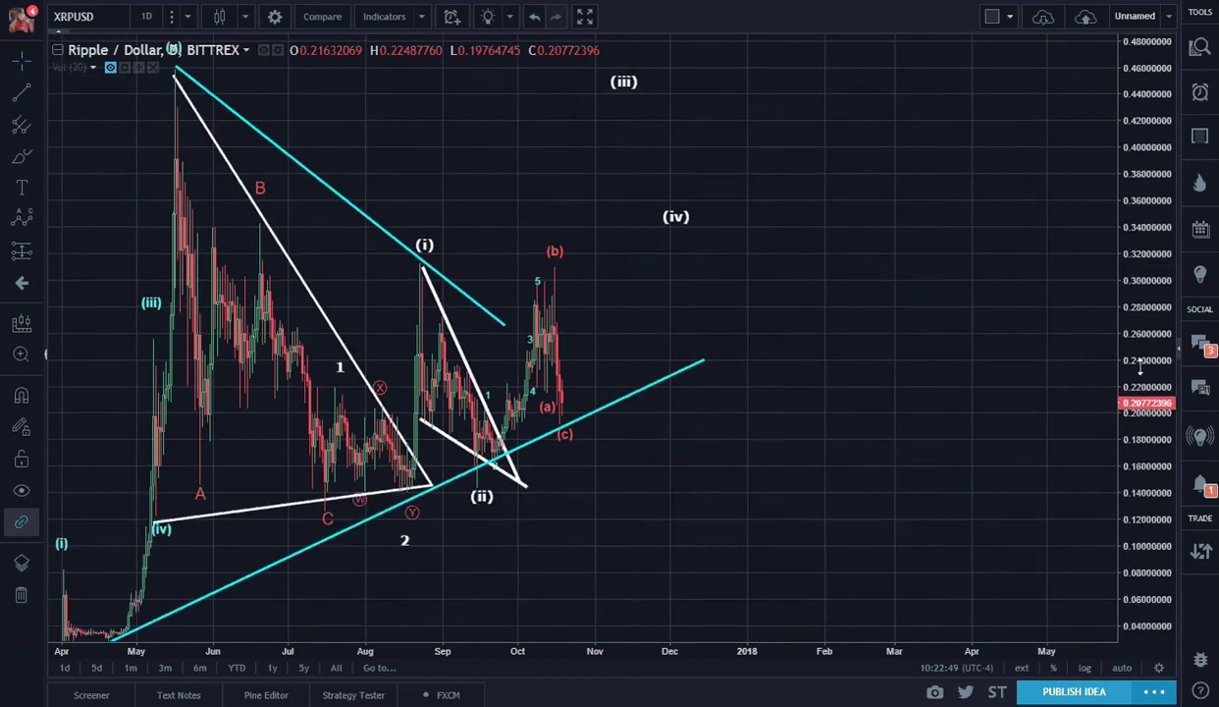
pyautogui.moveTo(799, 430); pyautogui.dragTo(866, 407)
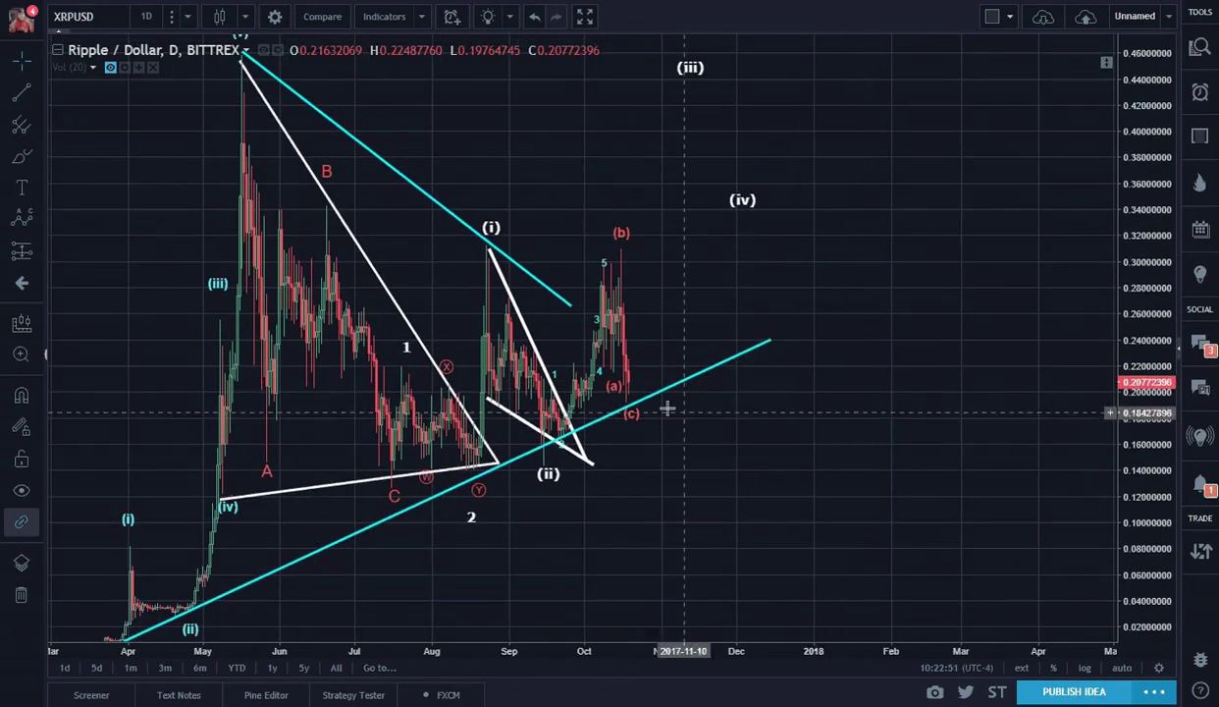
# Raise point (a) of the red ABC correction to about 0.2207 and point (c) to about 0.1983, just above the cyan trend line.
pyautogui.click(616, 389)
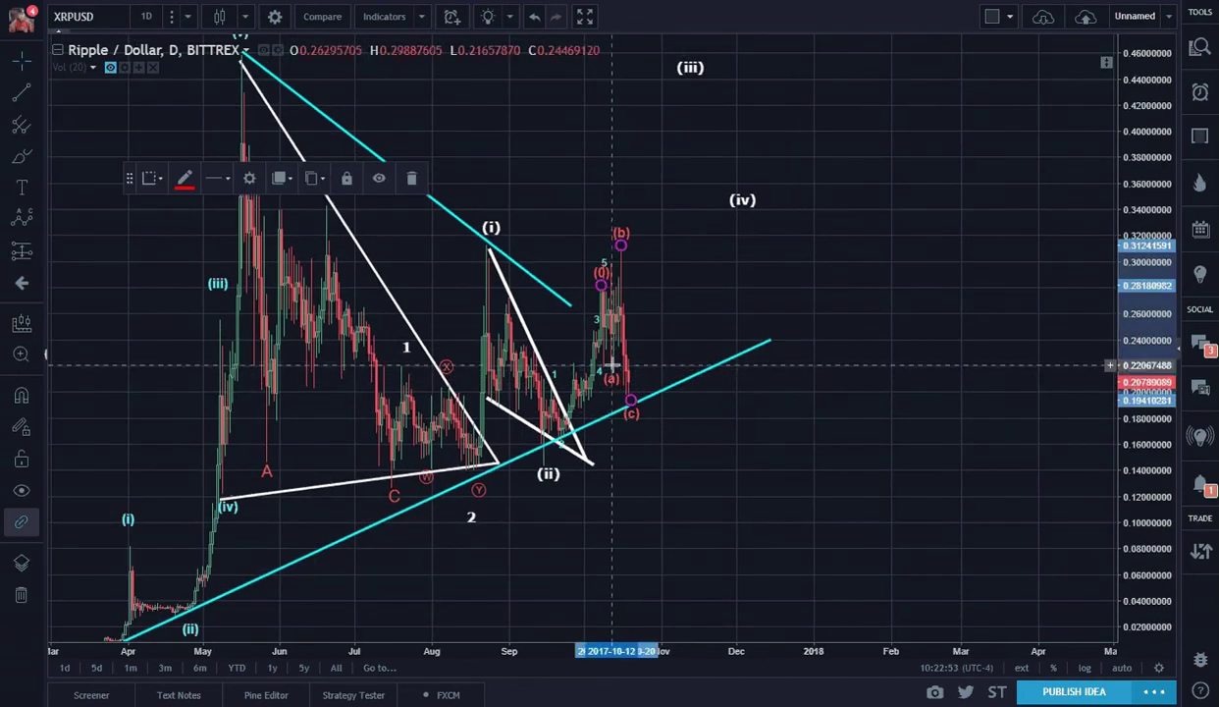
pyautogui.click(724, 424)
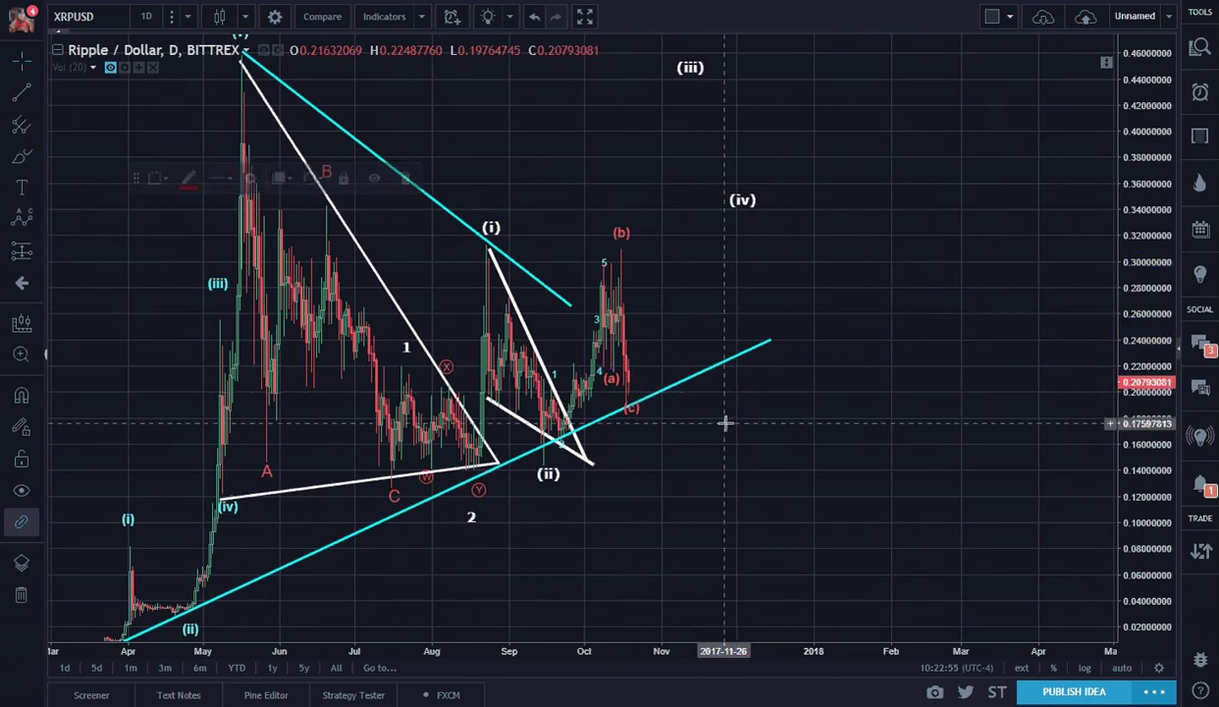
# Switch the chart to the 1-hour interval and move point (b) of the red ABC correction to about 0.3125 at 05:00 on 2017-10-16.
pyautogui.moveTo(362, 593); pyautogui.dragTo(370, 553)
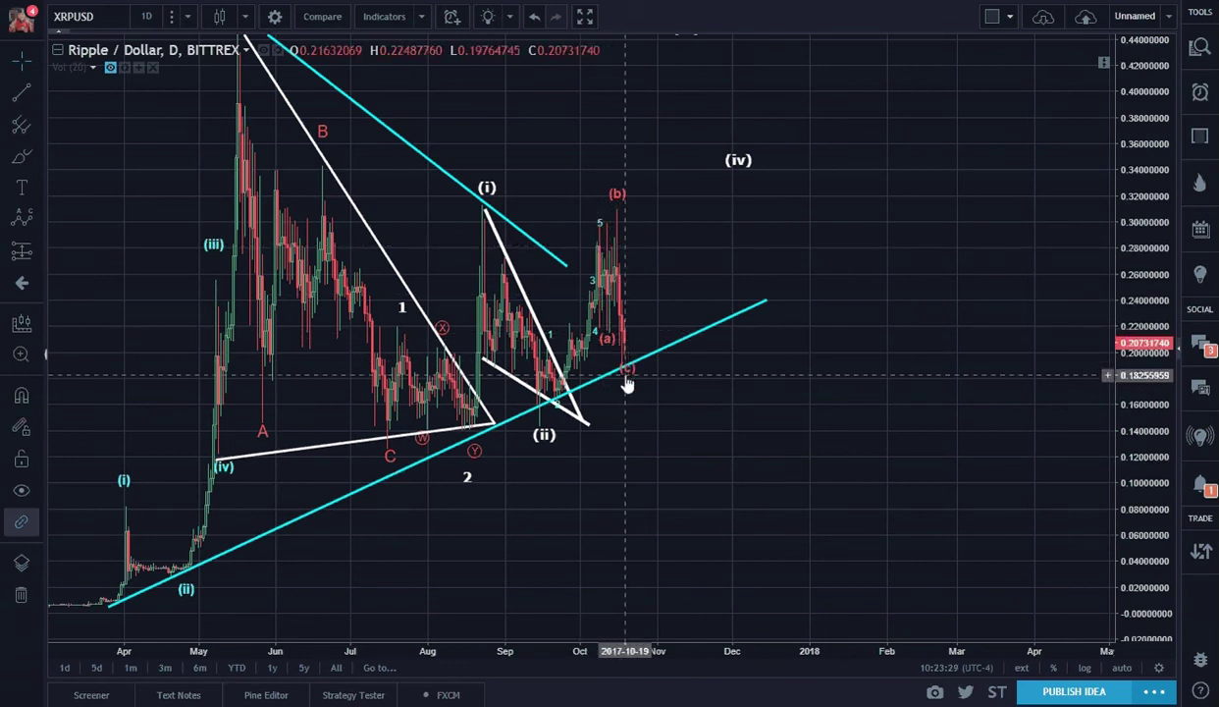
pyautogui.click(147, 16)
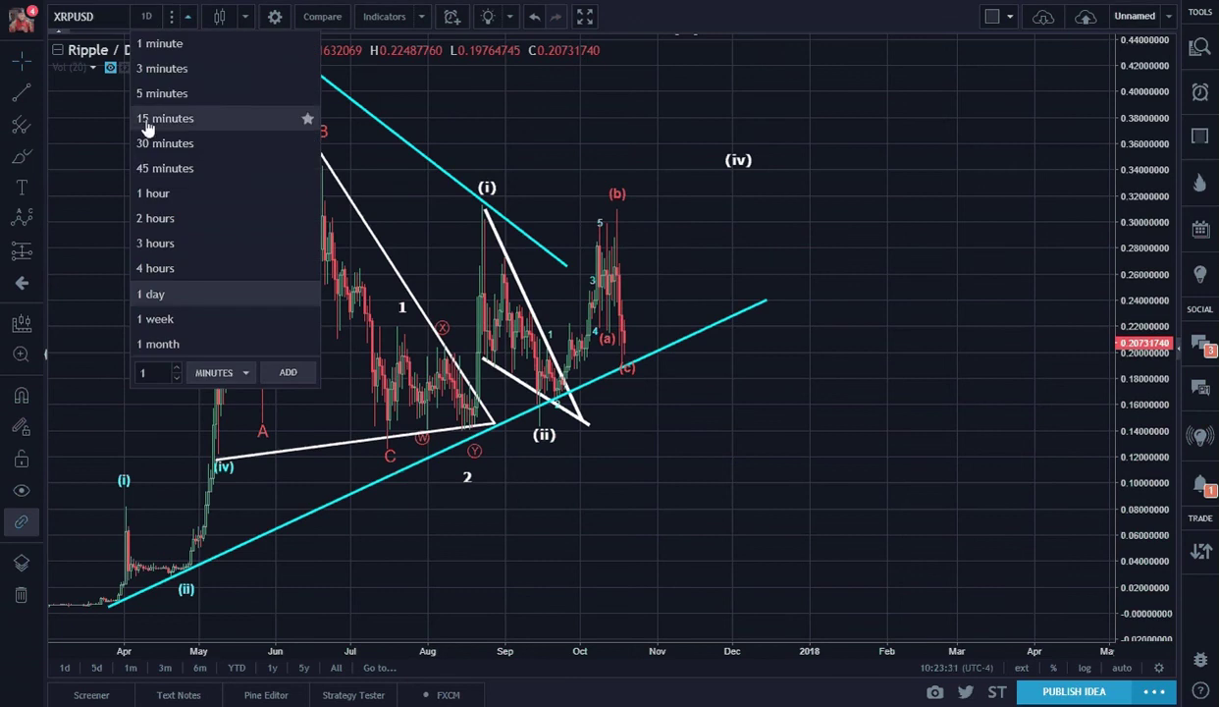
pyautogui.click(155, 193)
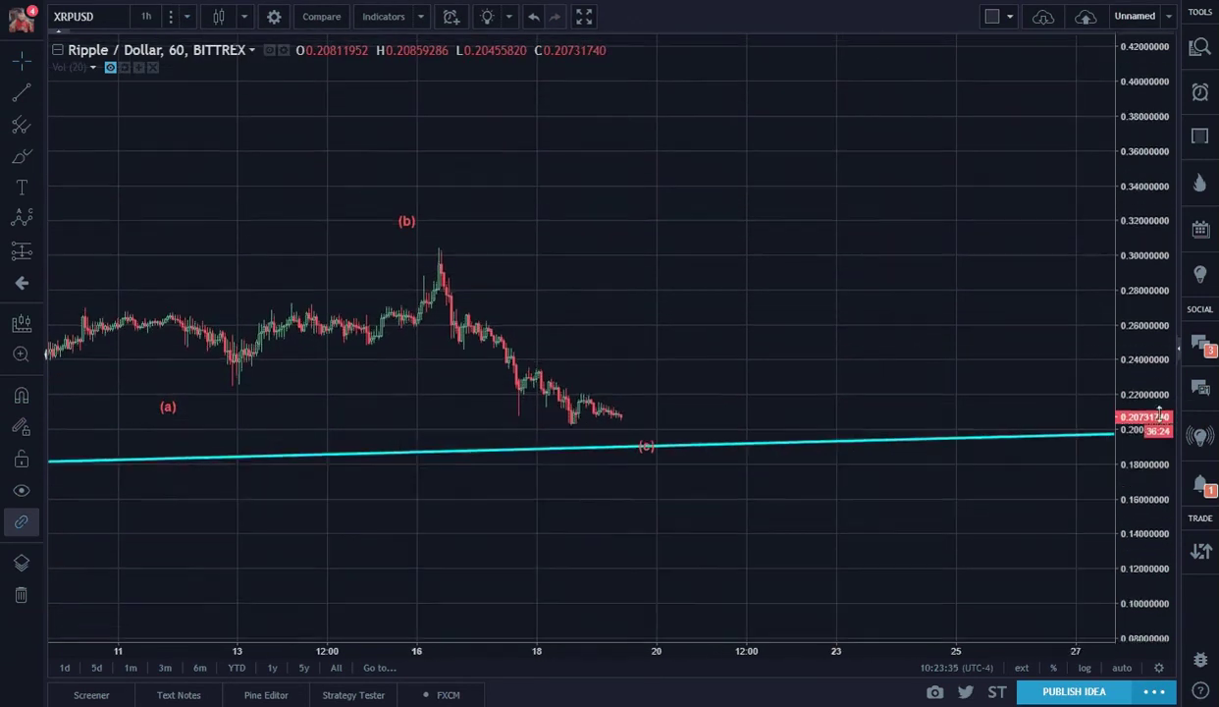
pyautogui.moveTo(1160, 417); pyautogui.dragTo(1004, 257)
pyautogui.moveTo(406, 147); pyautogui.dragTo(429, 159)
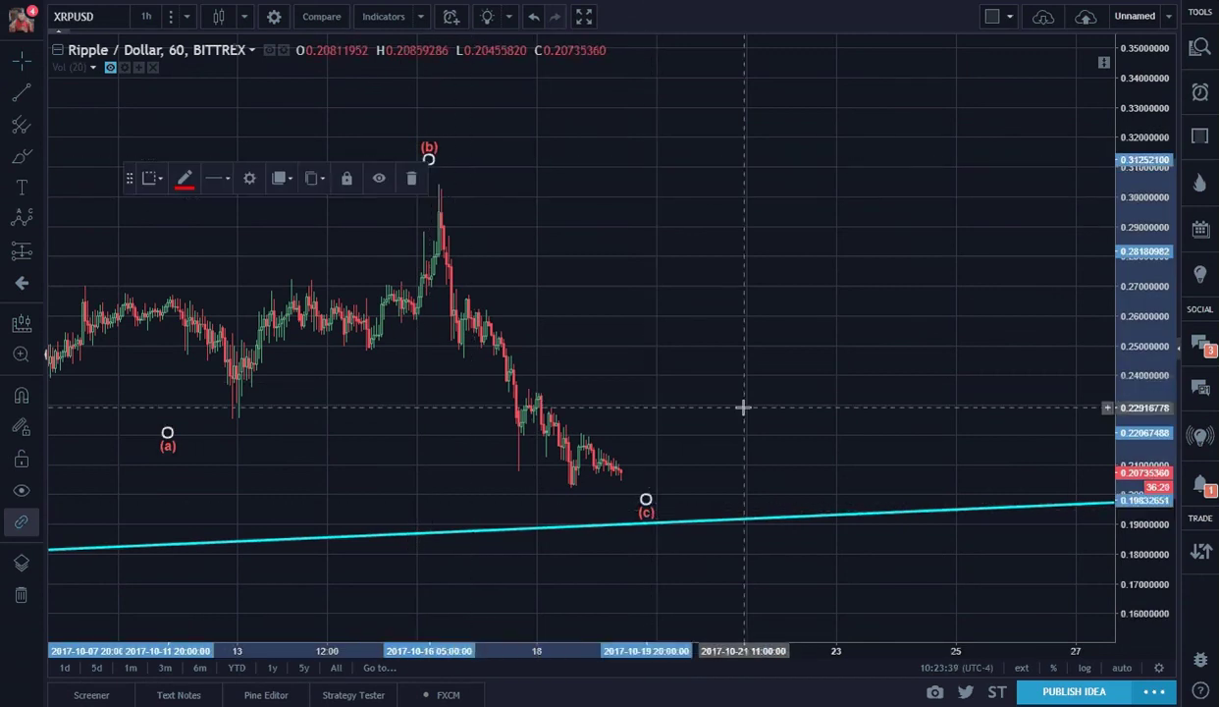